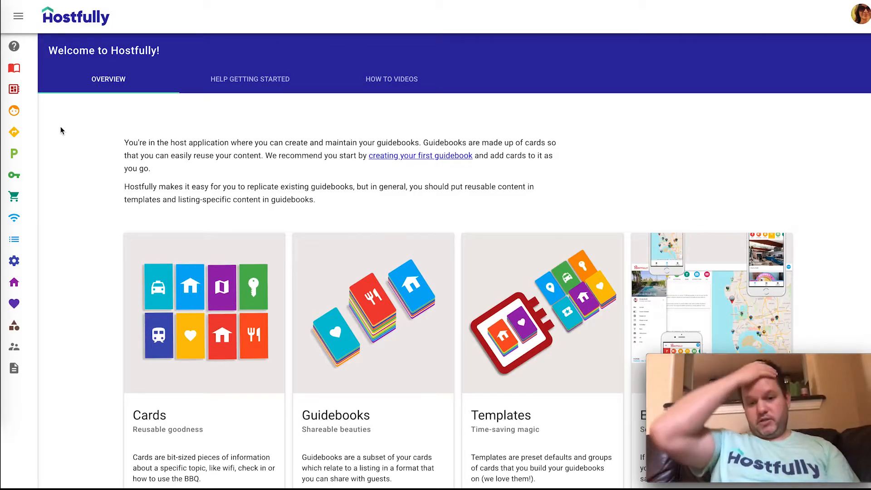
# Open the California Daydream guidebook and preview it as guests see it.
pyautogui.click(14, 68)
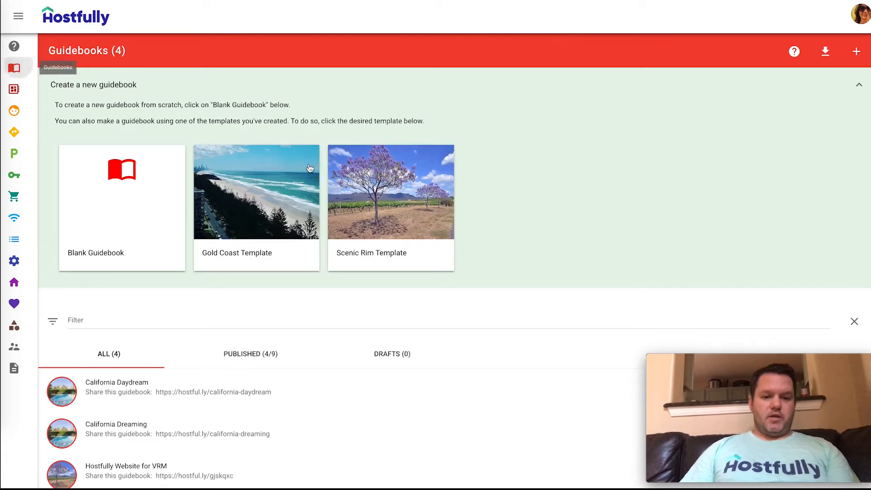
pyautogui.click(358, 376)
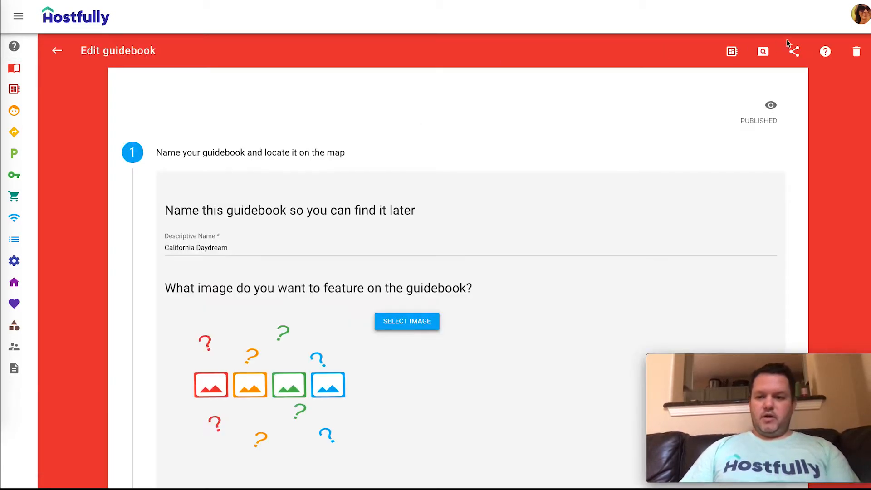
pyautogui.click(734, 53)
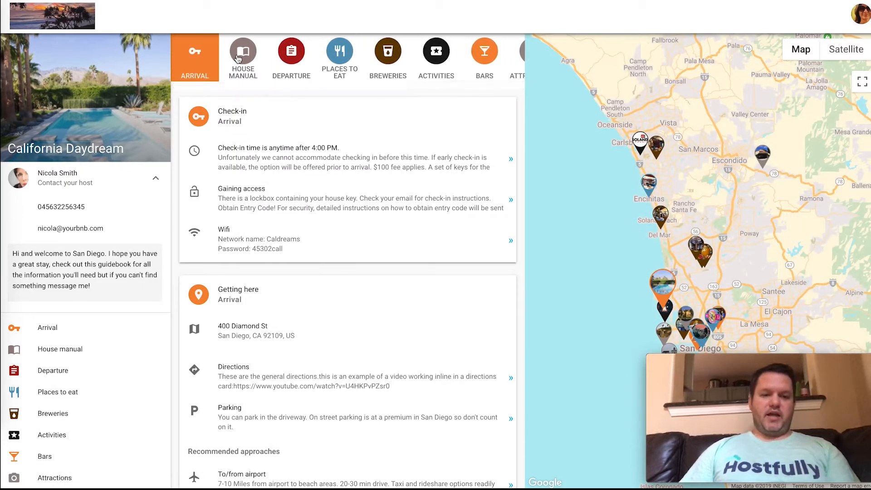
# Look through the preview's category navigation, view the Breweries and House Manual categories, and return to the guidebook editor.
pyautogui.hscroll(4, 238, 59)
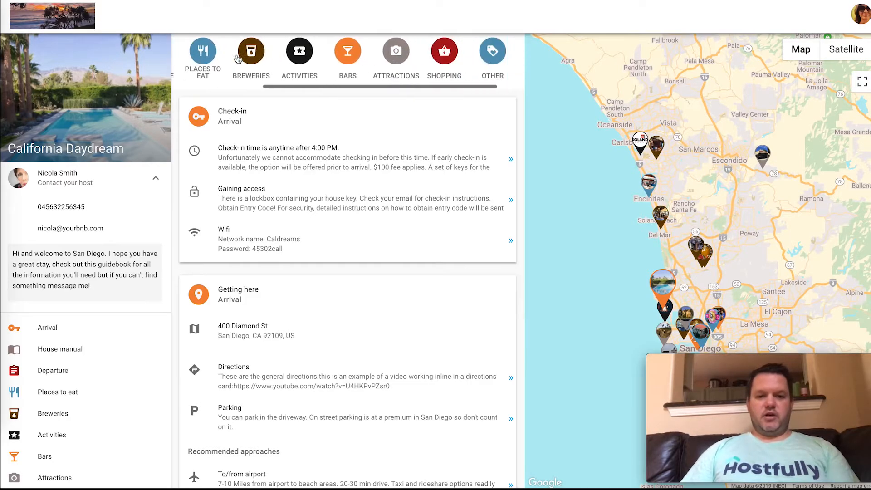
pyautogui.hscroll(-4, 239, 59)
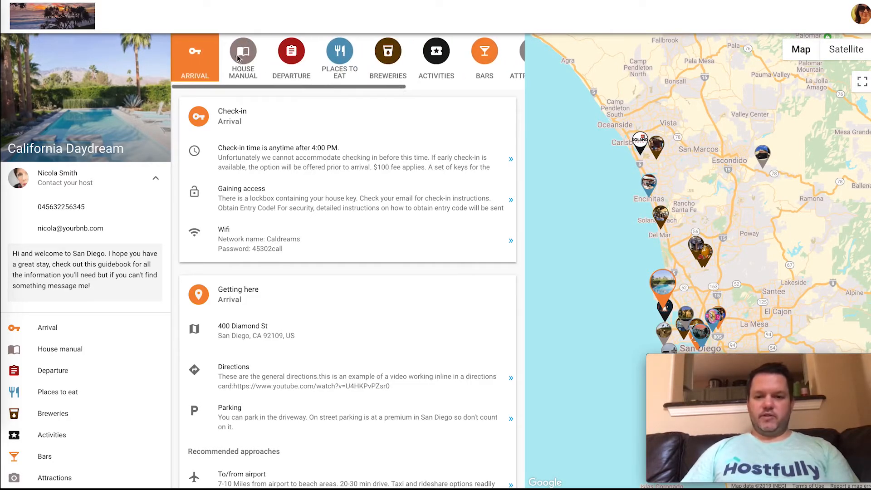
pyautogui.click(389, 62)
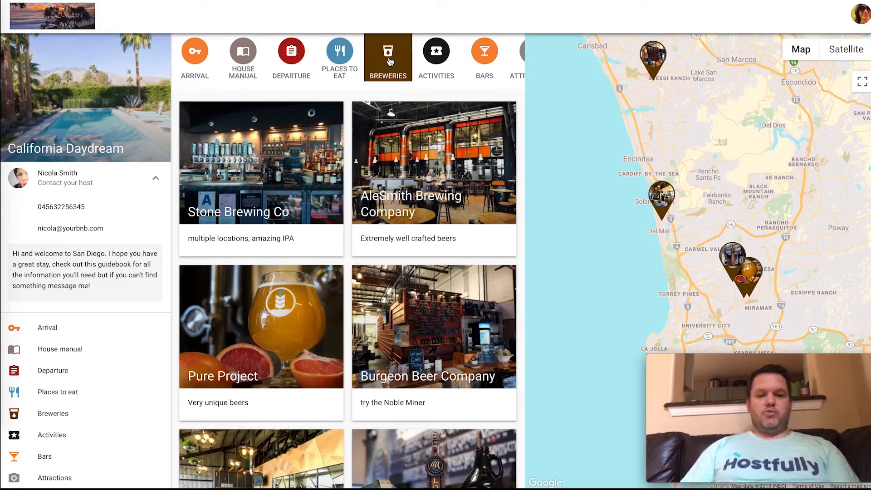
pyautogui.click(239, 50)
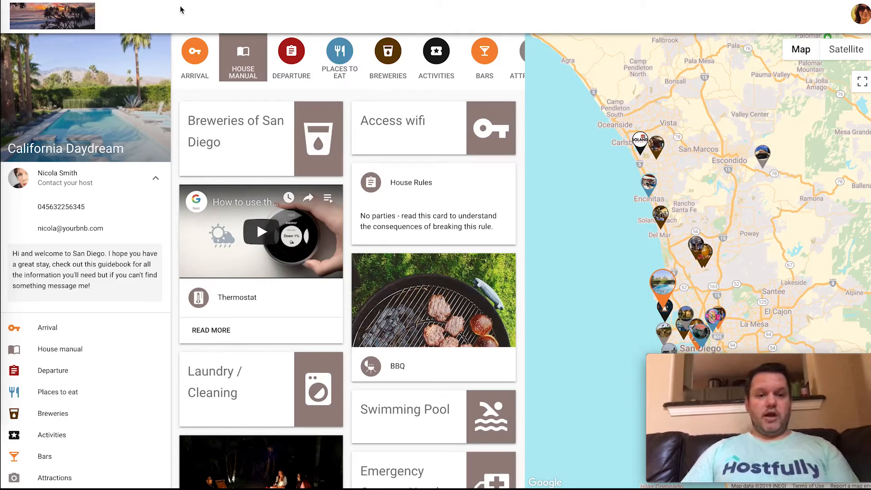
pyautogui.click(68, 1)
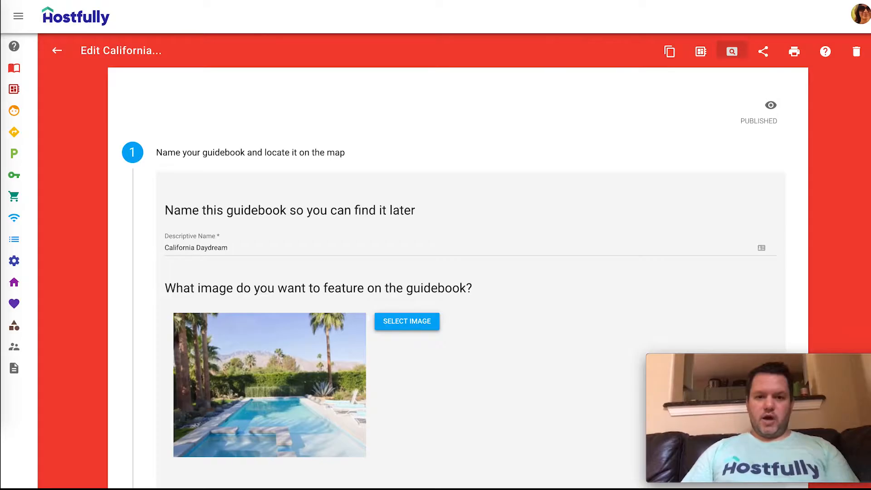
pyautogui.click(182, 1)
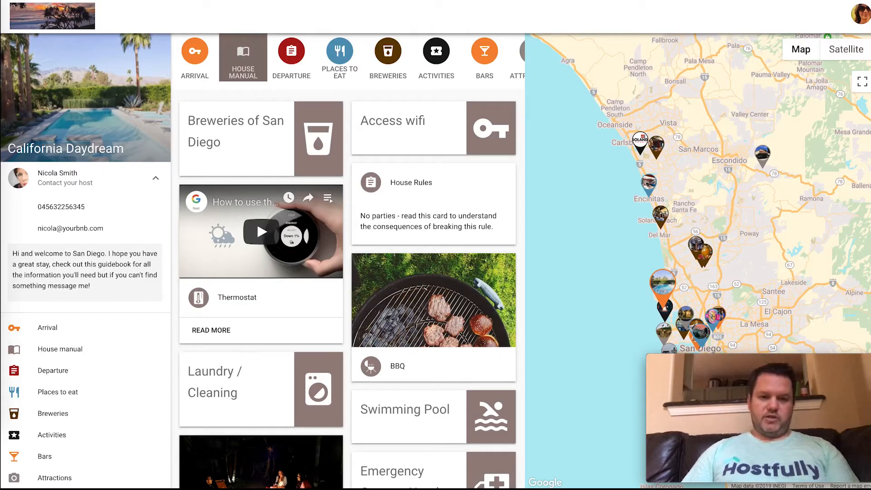
pyautogui.click(187, 1)
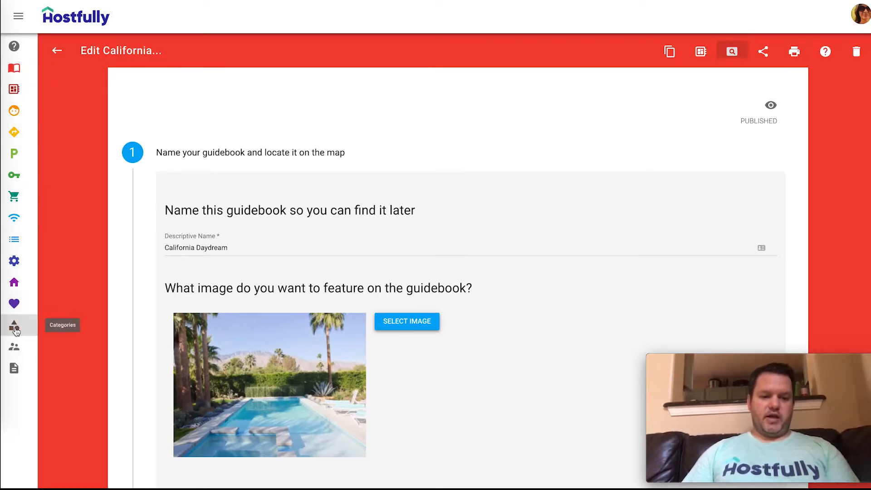
# Leave the guidebook editor, open the Categories page and review the existing categories.
pyautogui.click(57, 51)
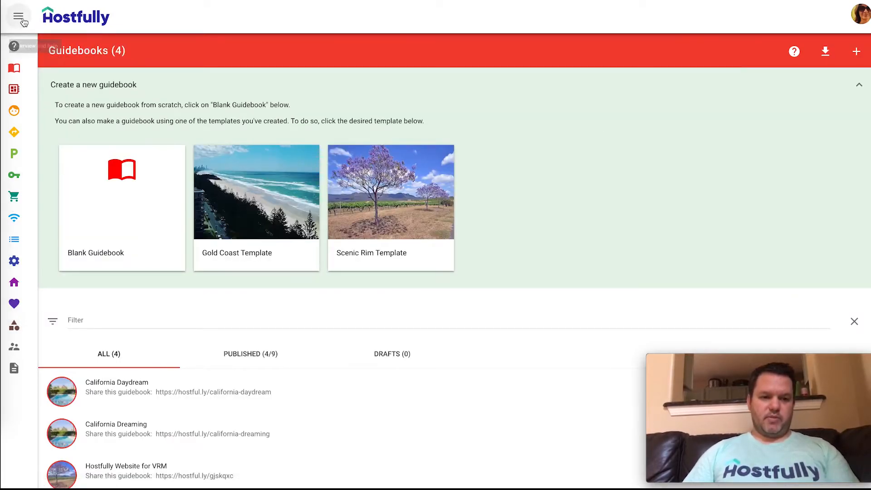
pyautogui.click(18, 16)
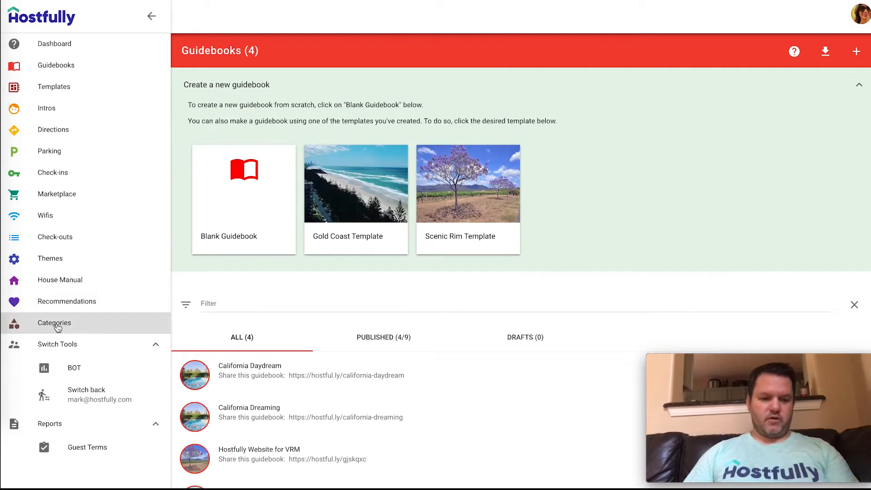
pyautogui.click(57, 328)
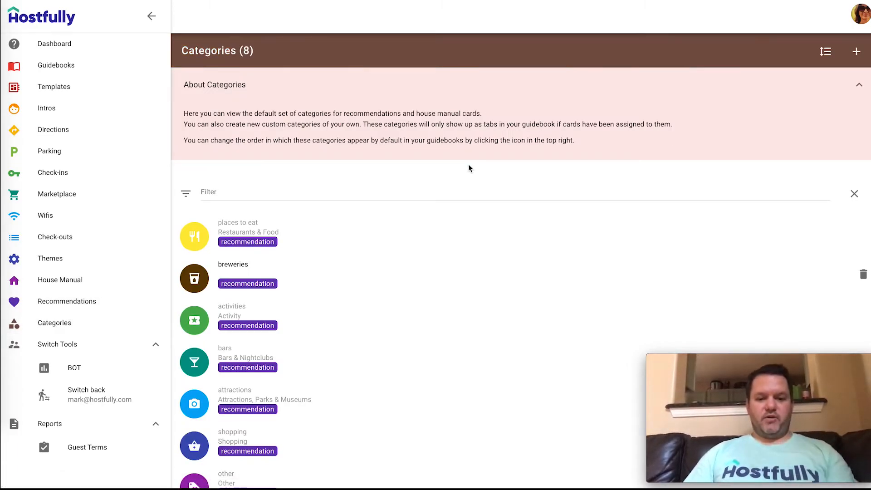
pyautogui.scroll(-3, 470, 169)
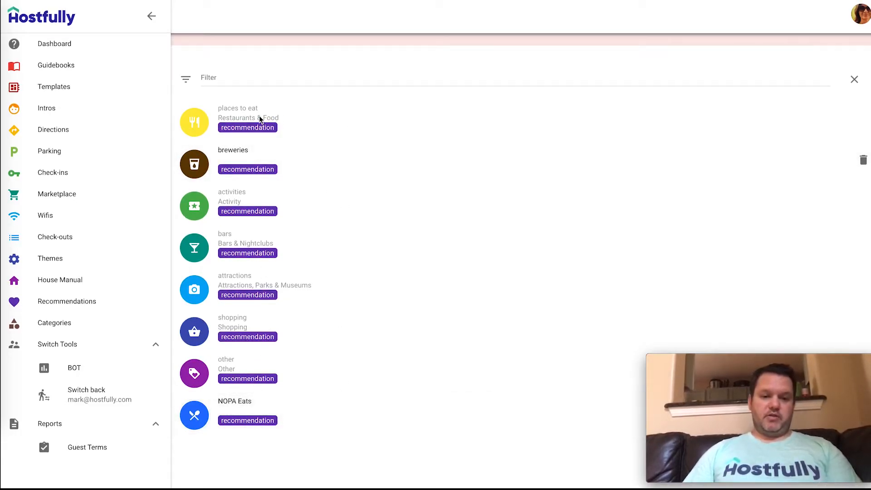
pyautogui.scroll(1, 314, 127)
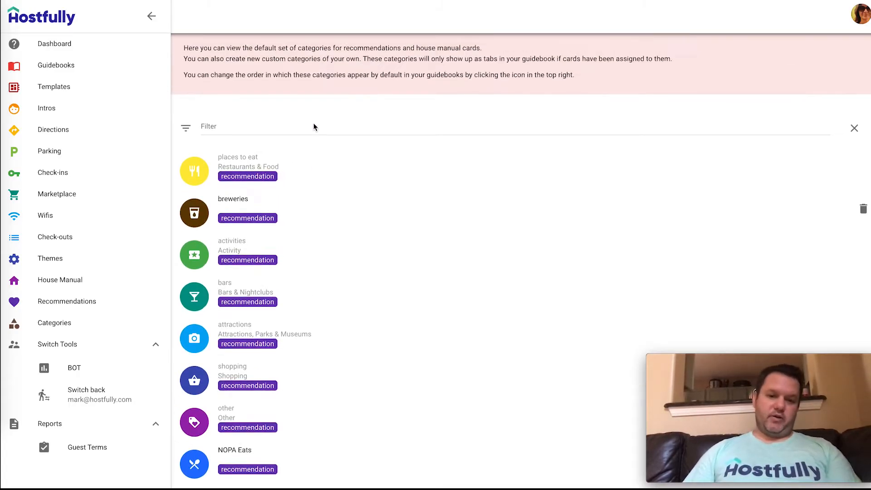
pyautogui.scroll(2, 313, 125)
pyautogui.scroll(-3, 315, 125)
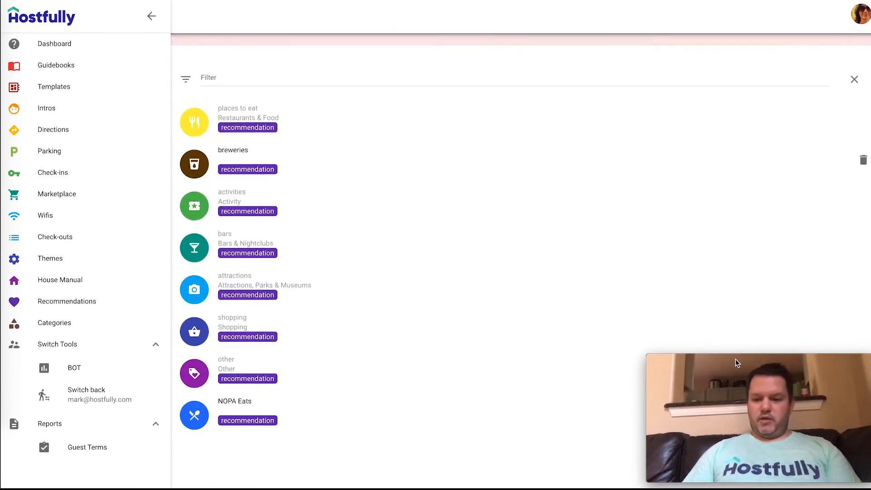
pyautogui.moveTo(795, 361); pyautogui.dragTo(802, 10)
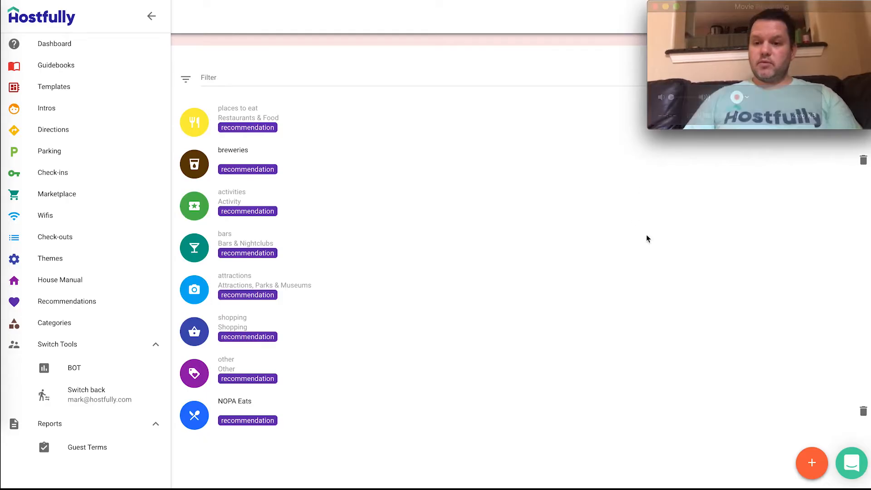
# Start a new category and enter FAQ as its English name.
pyautogui.click(815, 467)
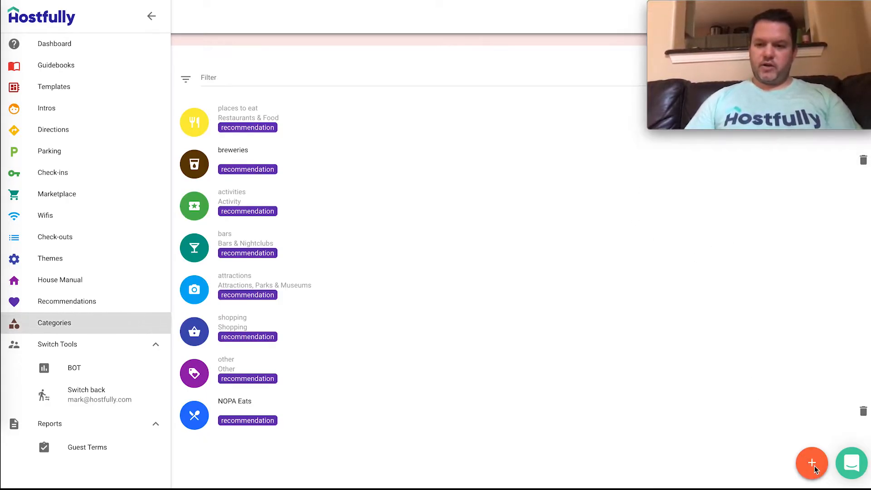
pyautogui.click(815, 467)
pyautogui.click(466, 190)
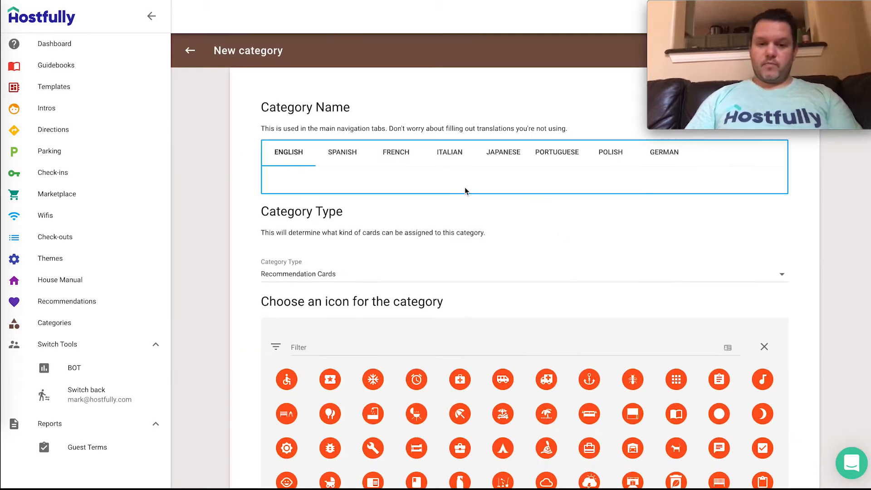
pyautogui.click(345, 181)
pyautogui.write('FAQ')
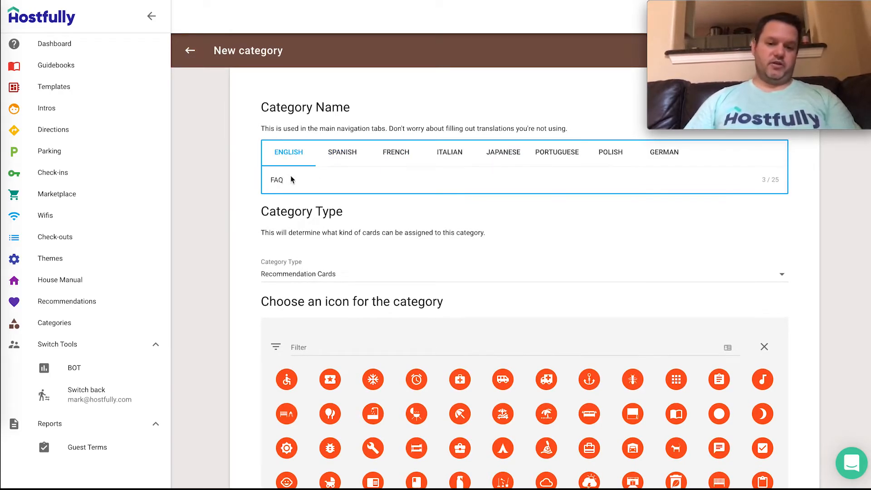
# Check the Spanish and French translation fields of the category name and return to English.
pyautogui.click(335, 155)
pyautogui.click(290, 153)
pyautogui.click(385, 154)
pyautogui.click(307, 157)
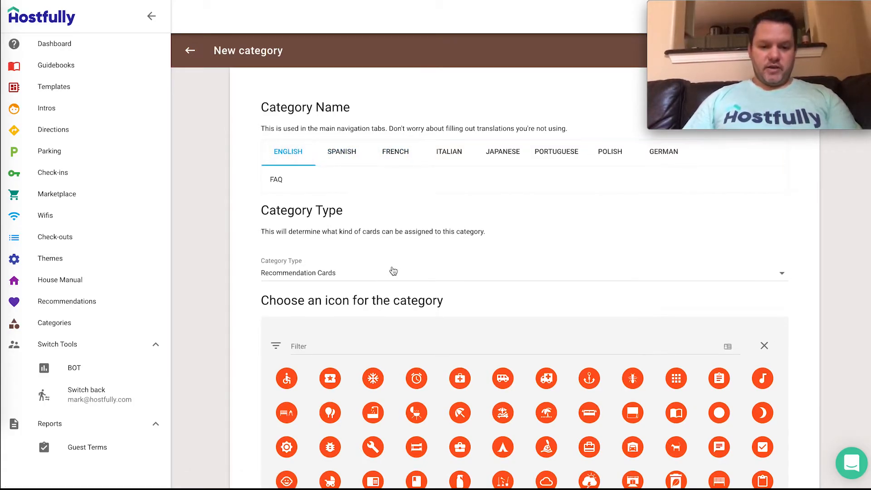
# Set the new category's type to House Manual Cards.
pyautogui.scroll(-2, 220, 212)
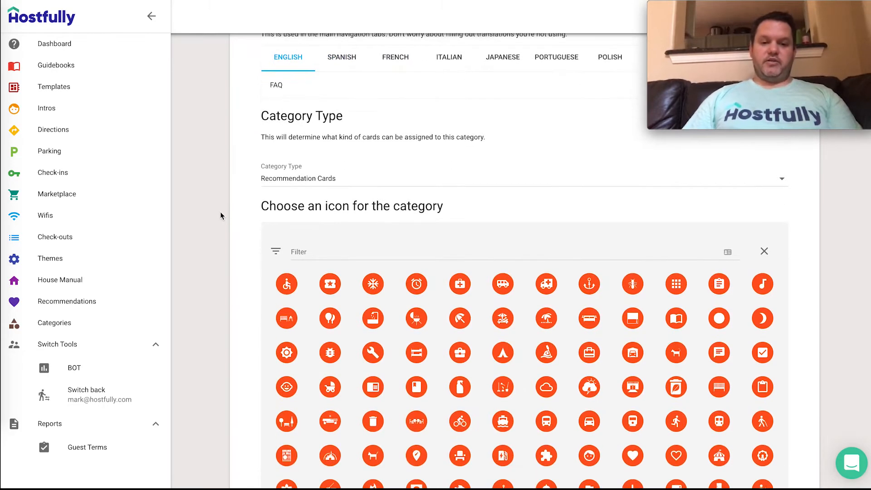
pyautogui.click(340, 184)
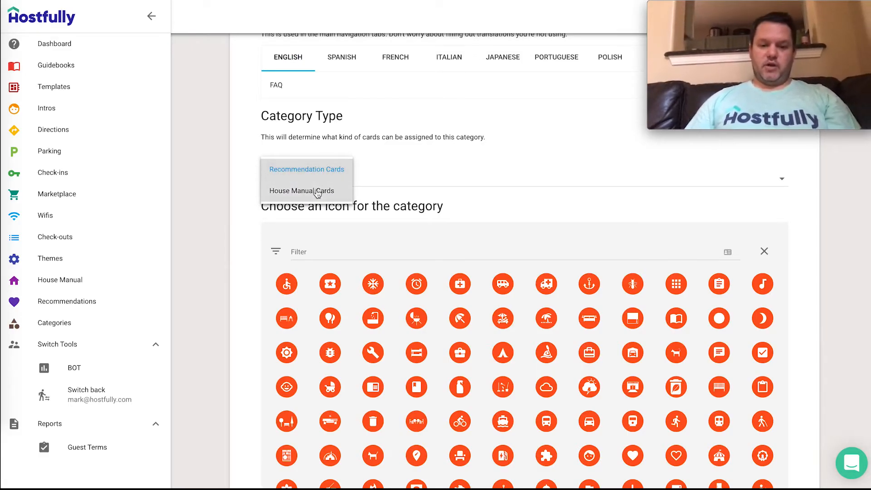
pyautogui.click(317, 194)
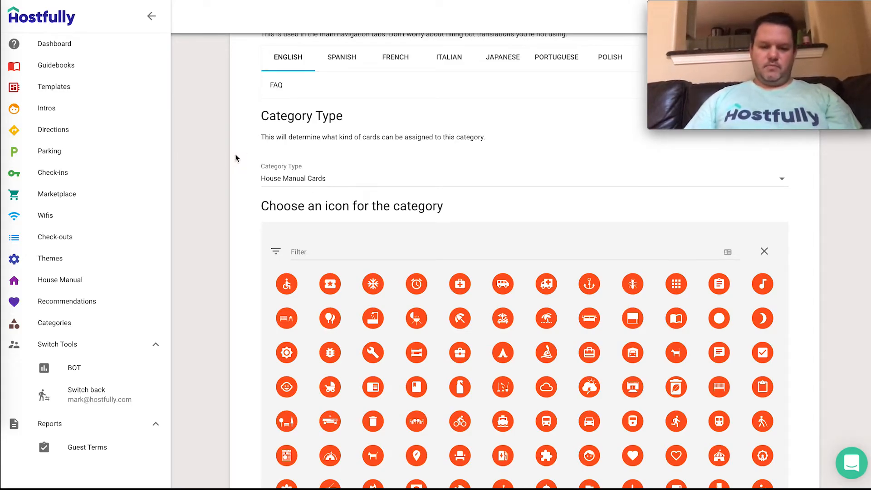
# Filter the category icons by "question" and select the question mark help icon.
pyautogui.scroll(-3, 235, 158)
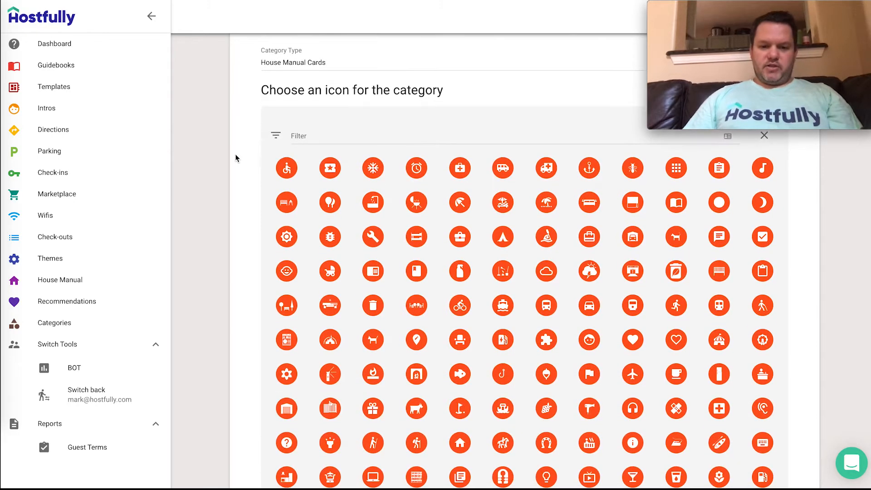
pyautogui.scroll(-2, 235, 158)
pyautogui.scroll(2, 235, 158)
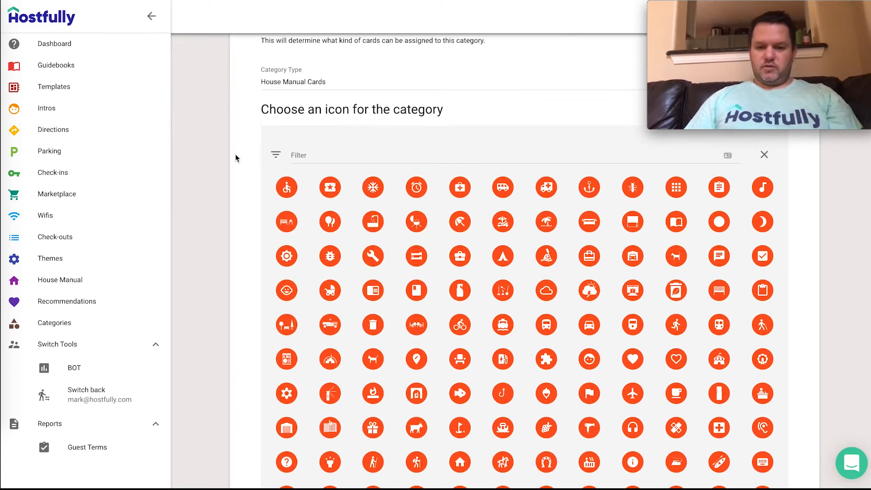
pyautogui.click(378, 154)
pyautogui.write('question')
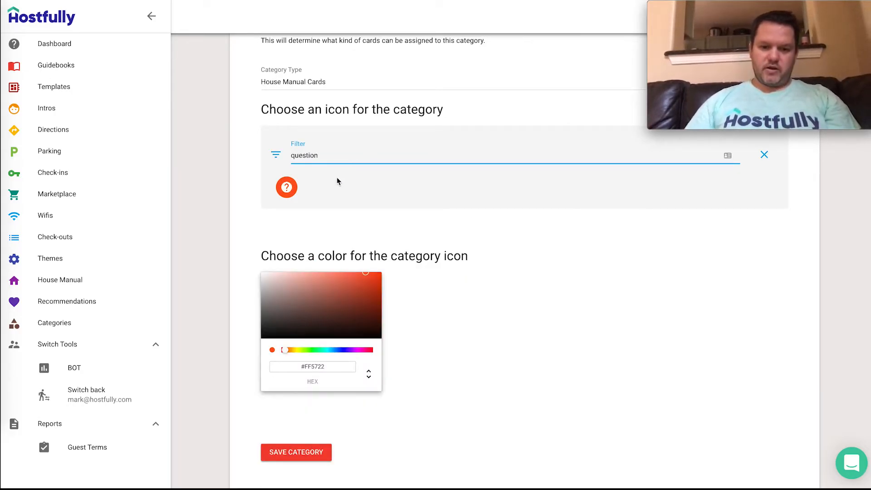
pyautogui.click(283, 194)
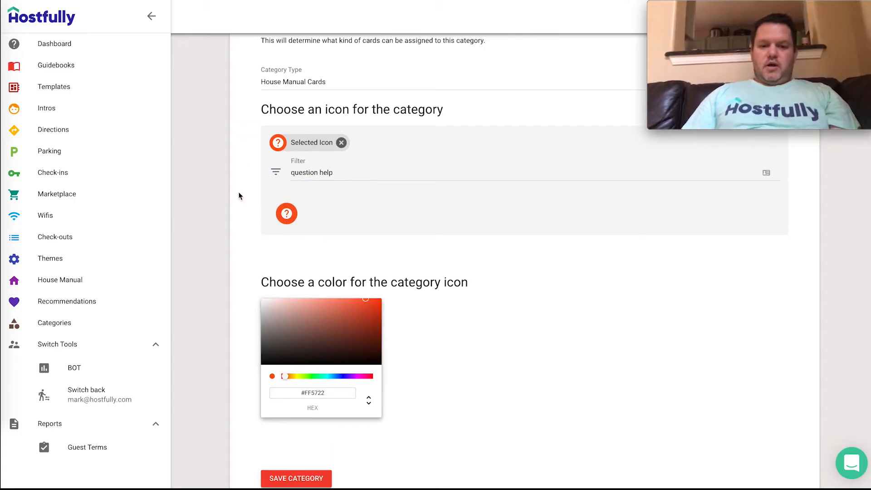
# Set the category icon's colour to dark brown #793B27, save the category and check it in the categories list.
pyautogui.scroll(-2, 240, 196)
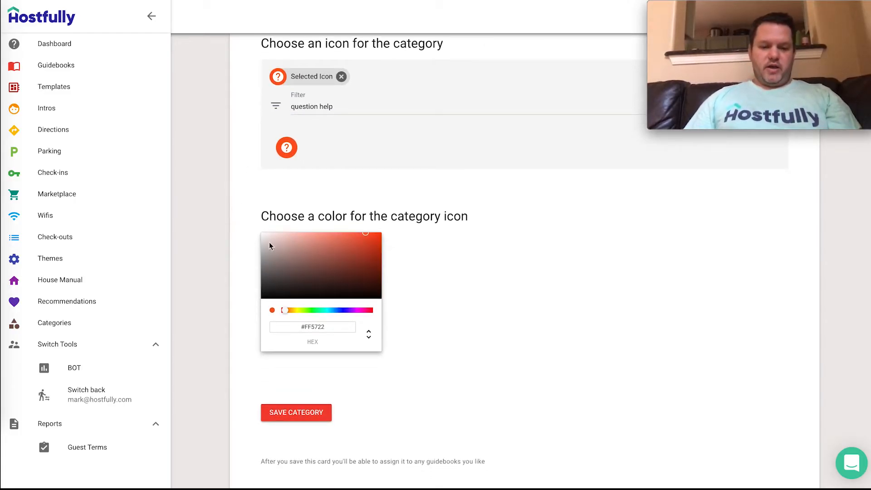
pyautogui.moveTo(366, 236); pyautogui.dragTo(343, 270)
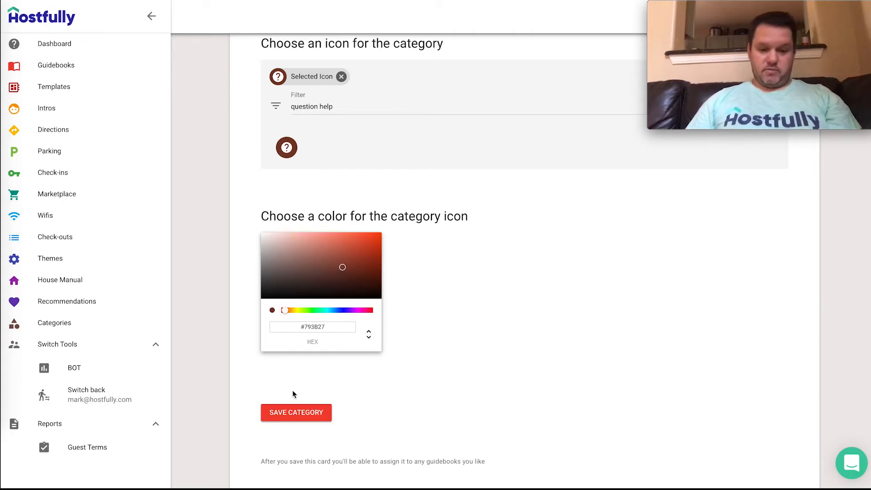
pyautogui.click(300, 413)
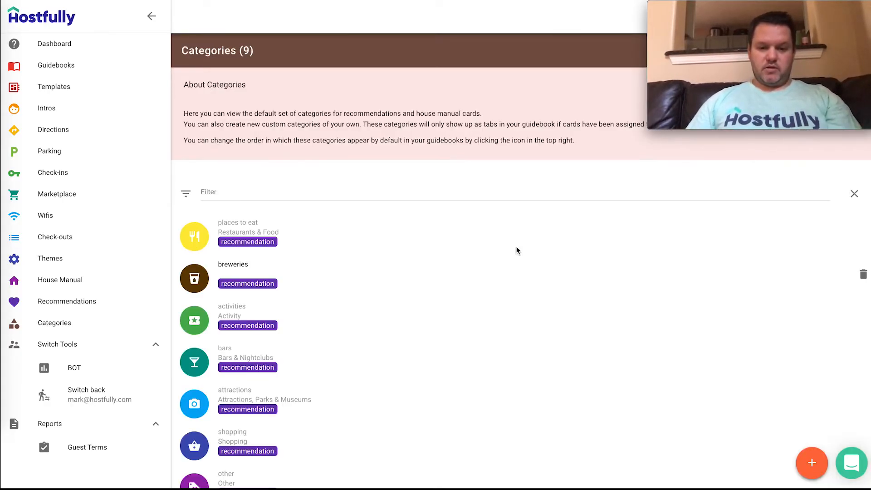
pyautogui.scroll(-4, 423, 200)
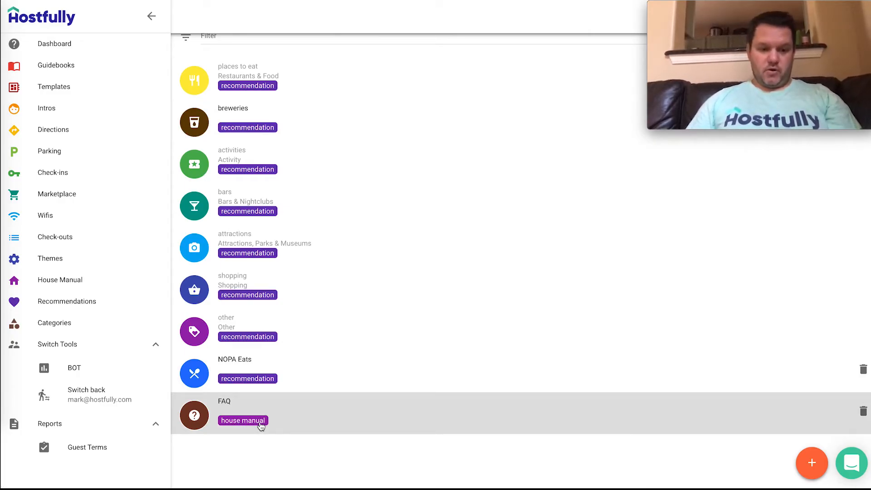
# Open the California Daydream guidebook for editing and start a new card in its house manual cards.
pyautogui.click(57, 73)
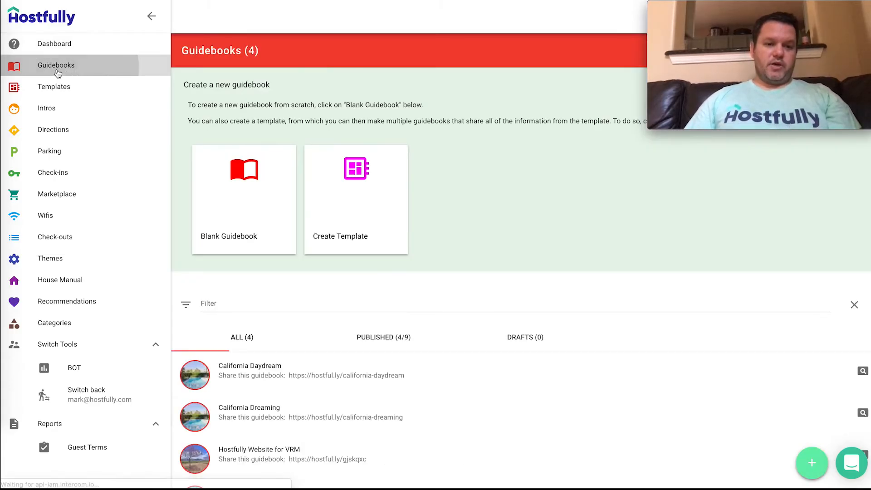
pyautogui.click(484, 366)
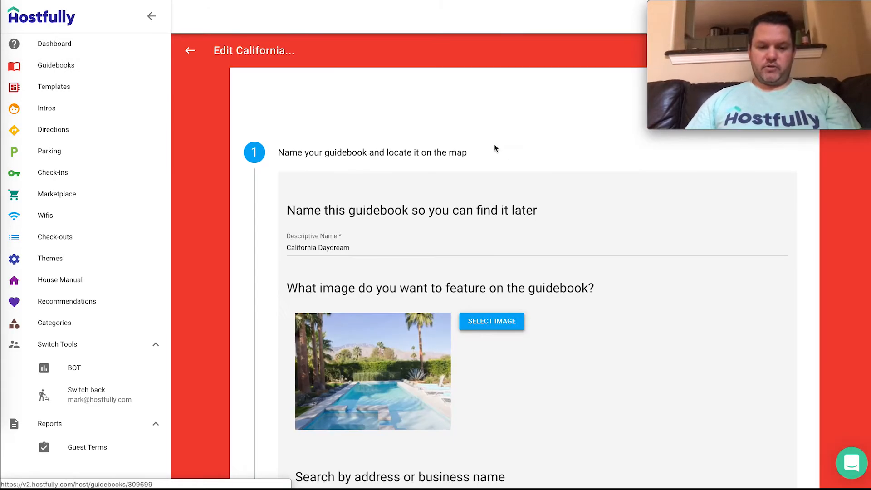
pyautogui.scroll(-8, 495, 143)
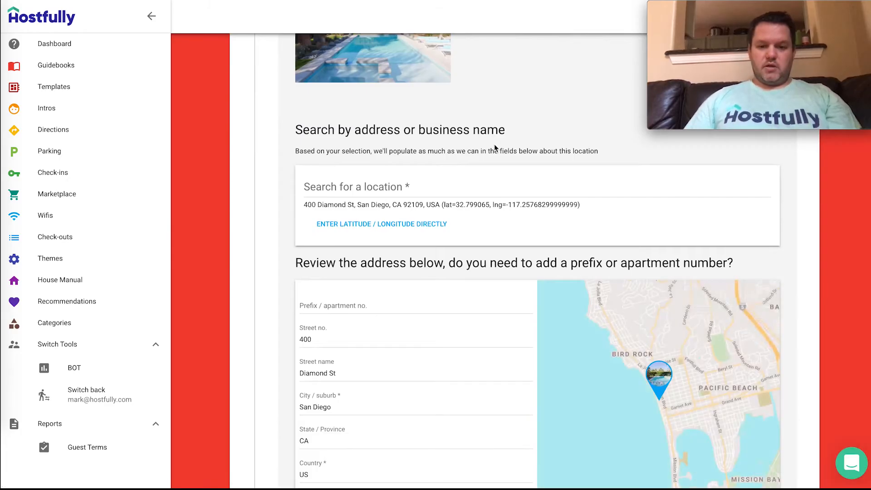
pyautogui.scroll(-5, 495, 143)
pyautogui.scroll(-10, 495, 145)
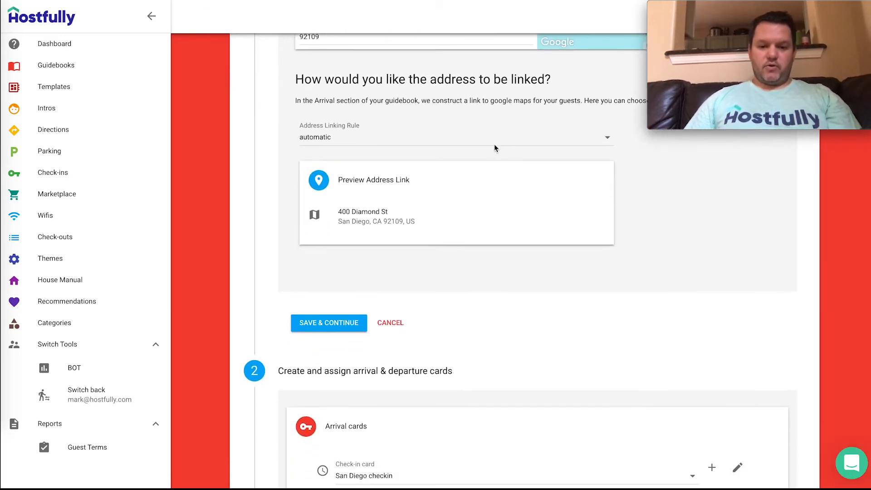
pyautogui.scroll(-10, 495, 148)
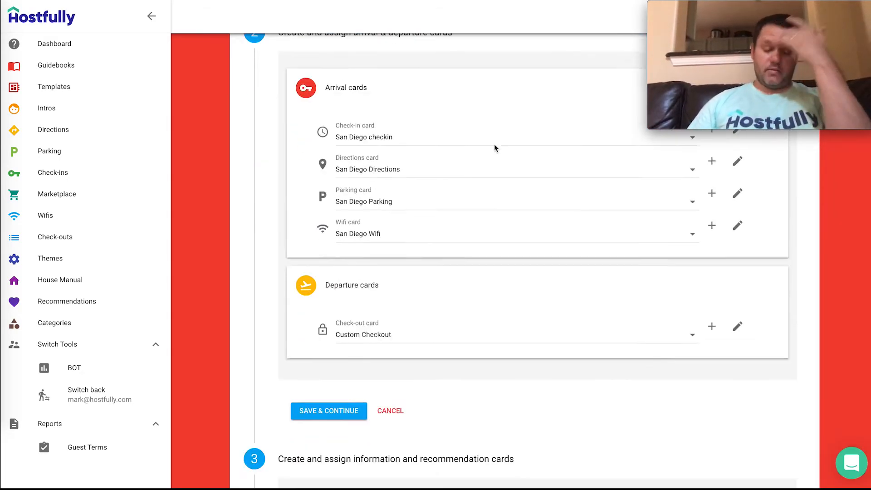
pyautogui.scroll(-3, 495, 148)
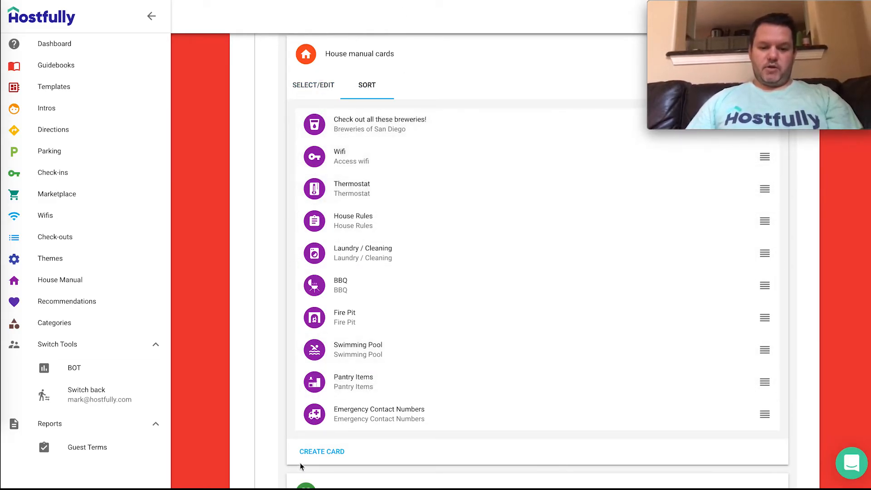
pyautogui.click(312, 452)
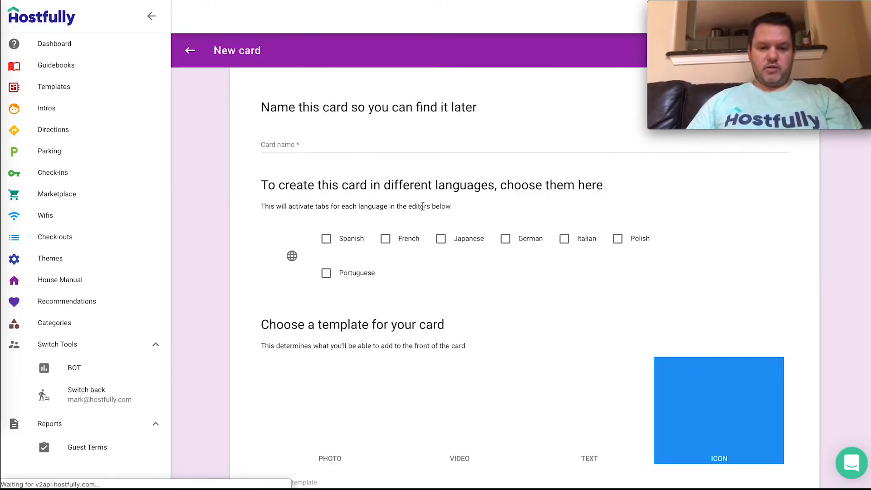
# Name the new house manual card "Here is a card for the FAQ".
pyautogui.click(337, 147)
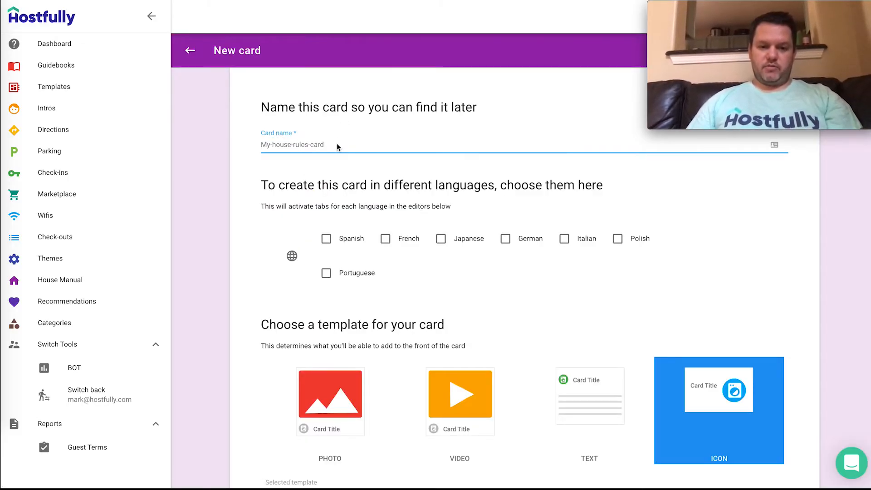
pyautogui.write('F')
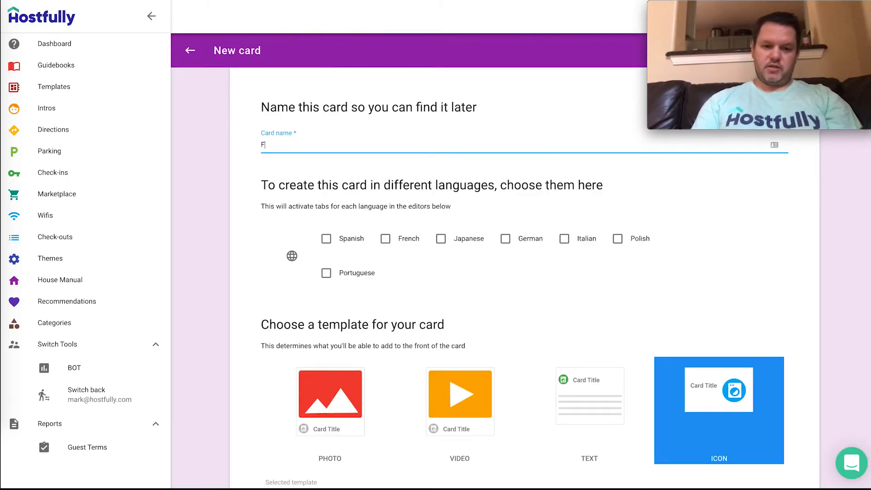
pyautogui.press('BackSpace')
pyautogui.write('Here is a card for the FAQ')
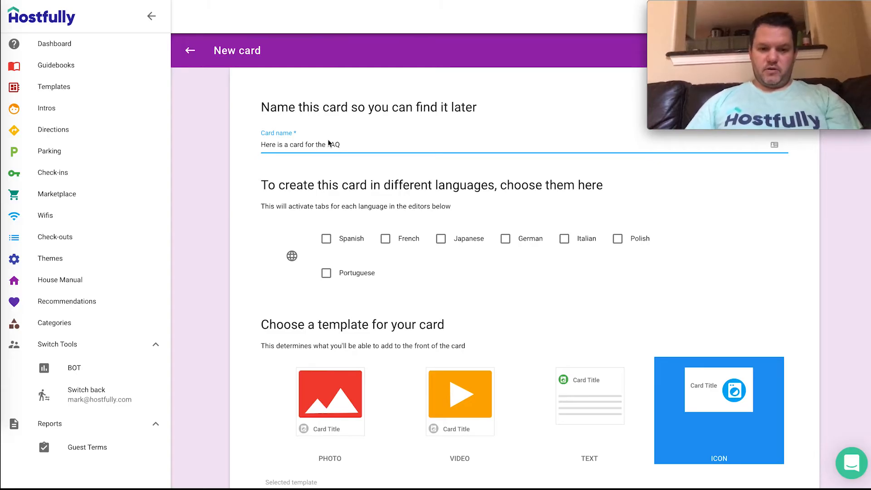
# Keep the Icon template and give the card the English title "new FAQ card".
pyautogui.scroll(-6, 426, 183)
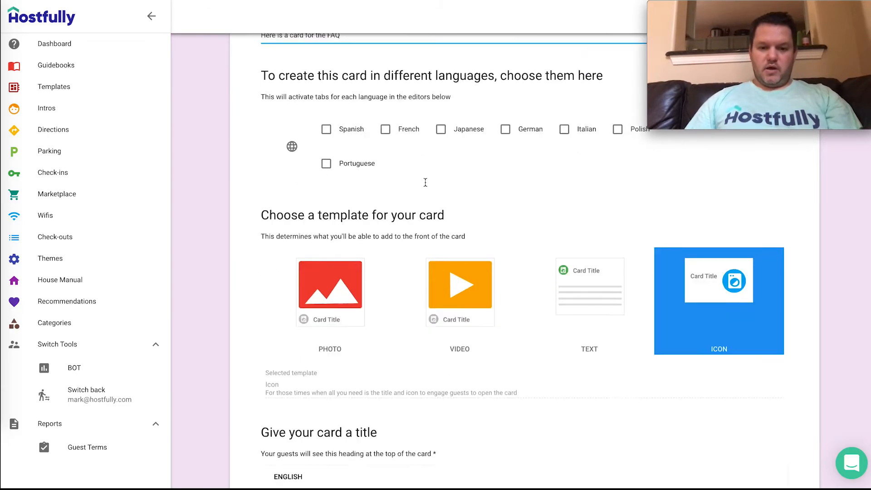
pyautogui.scroll(1, 669, 168)
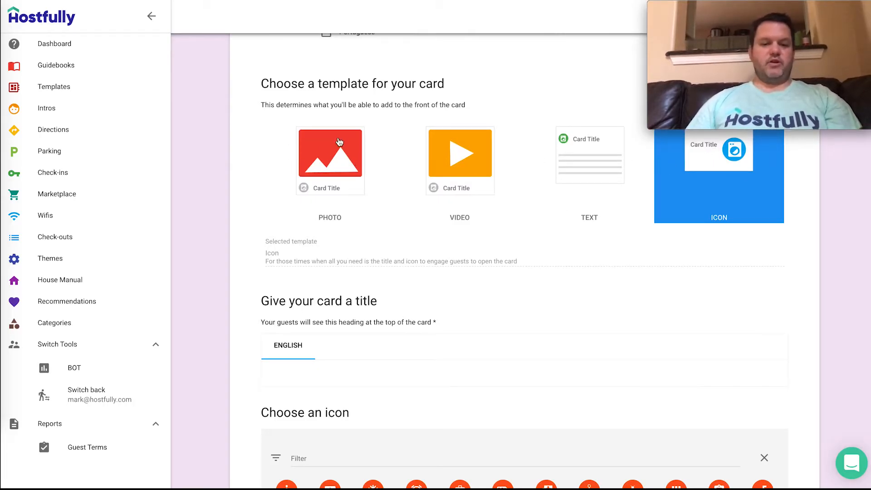
pyautogui.scroll(-3, 429, 246)
pyautogui.click(429, 245)
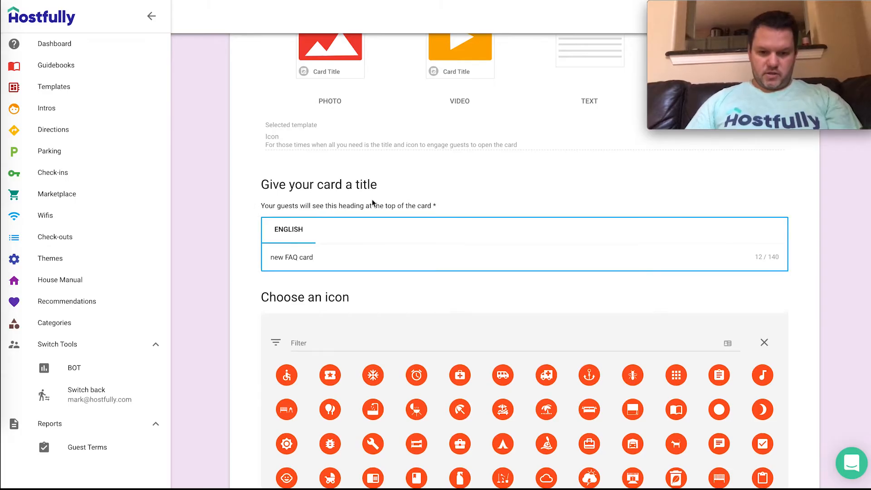
# Filter the card icons by "note" and select the clipboard icon.
pyautogui.scroll(-3, 375, 255)
pyautogui.scroll(-2, 375, 256)
pyautogui.scroll(1, 375, 255)
pyautogui.click(409, 200)
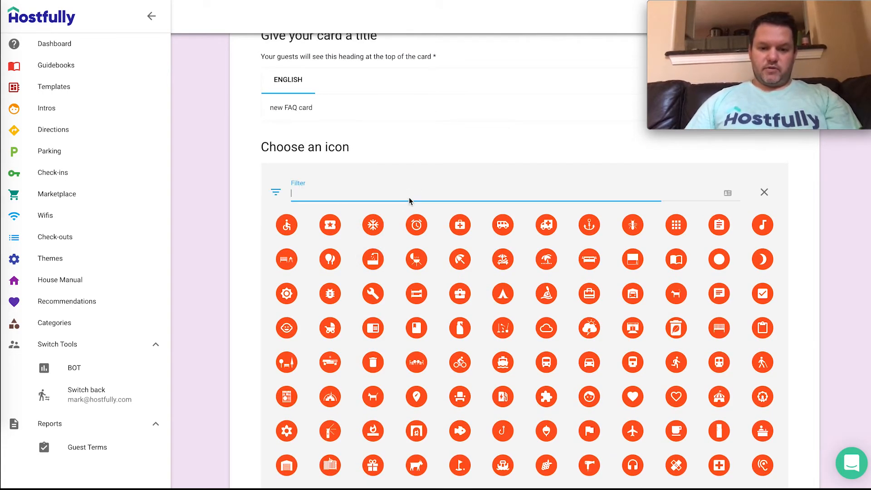
pyautogui.write('note')
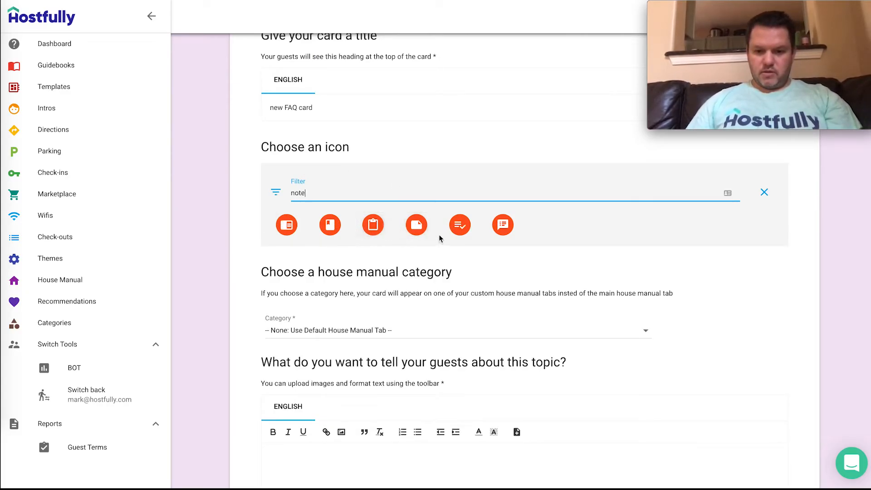
pyautogui.click(375, 226)
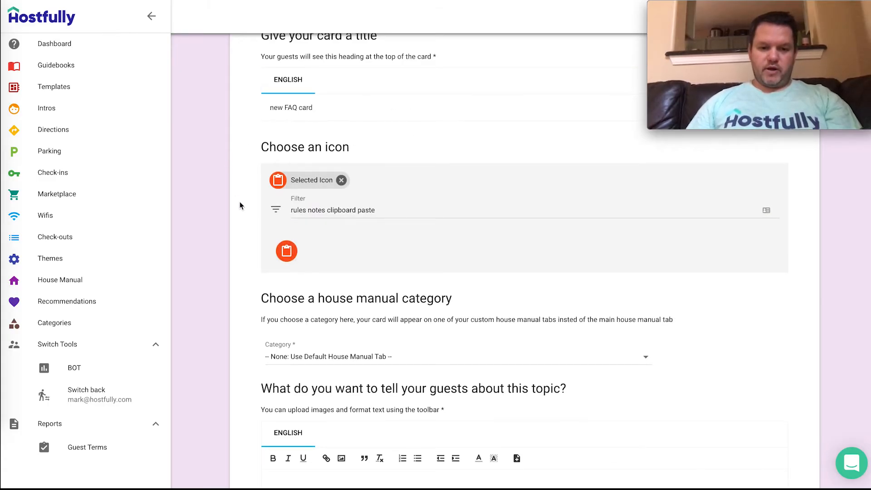
# Assign the card to the FAQ house manual category.
pyautogui.scroll(-3, 240, 203)
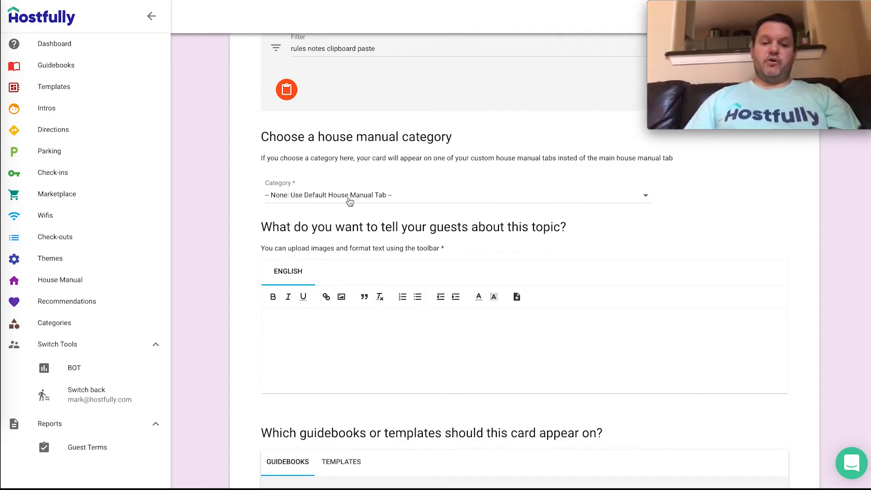
pyautogui.click(348, 195)
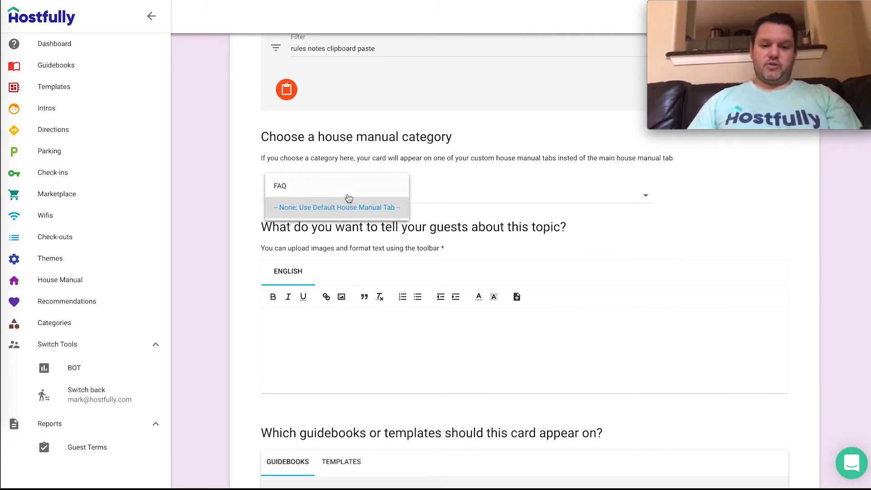
pyautogui.click(298, 187)
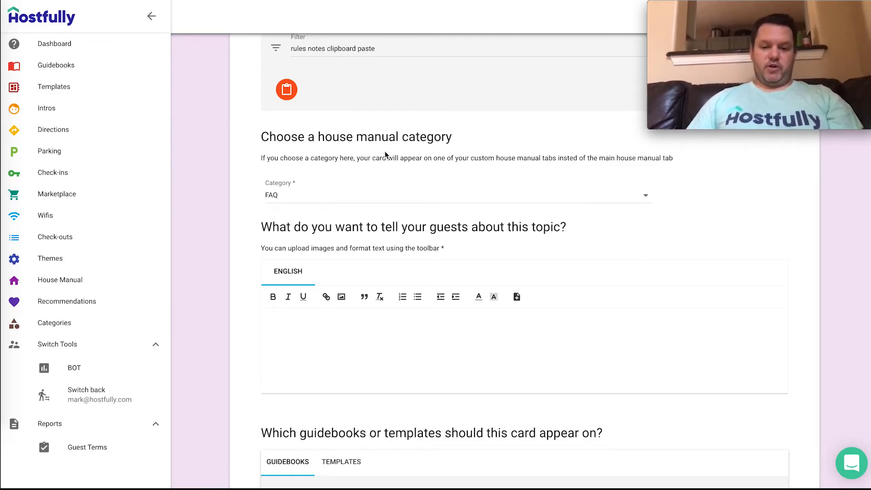
# Fill the card's English guest text with two lines of the repeated word "test".
pyautogui.scroll(-1, 385, 152)
pyautogui.click(358, 267)
pyautogui.write('test test t')
pyautogui.press('super+a')
pyautogui.press('super+c')
pyautogui.press('super+v')
pyautogui.press('super+v')
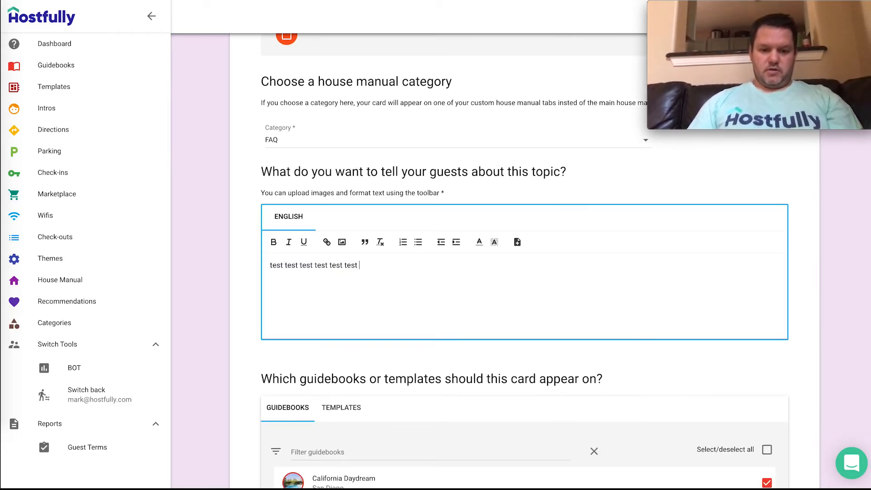
pyautogui.press('super+v')
pyautogui.press('super+v')
pyautogui.press('super+v')
pyautogui.press('super+v')
pyautogui.press('Return')
pyautogui.press('super+v')
pyautogui.press('super+v')
pyautogui.press('super+v')
pyautogui.press('super+v')
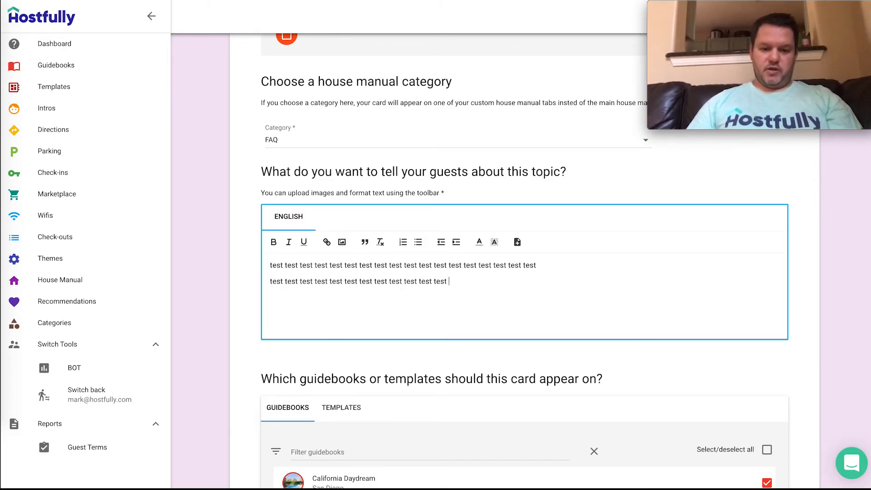
# Review the guidebook assignment, keeping only California Daydream selected, and save the card.
pyautogui.scroll(-5, 473, 384)
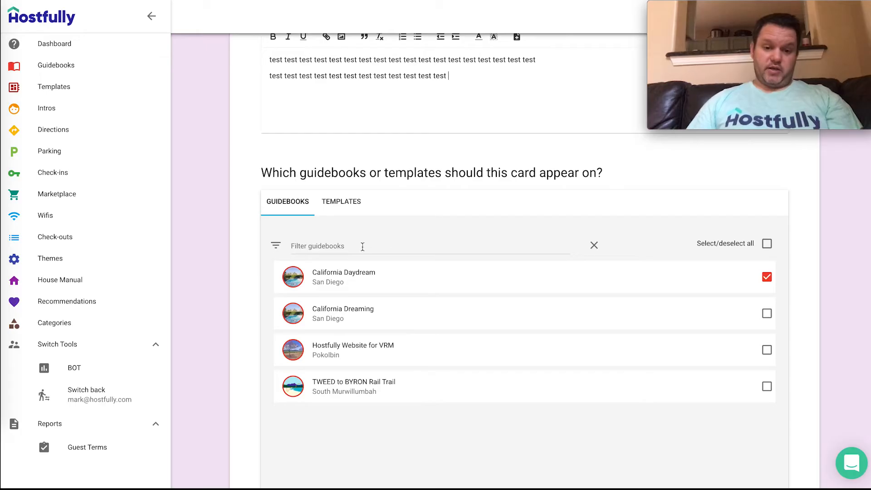
pyautogui.scroll(-4, 236, 143)
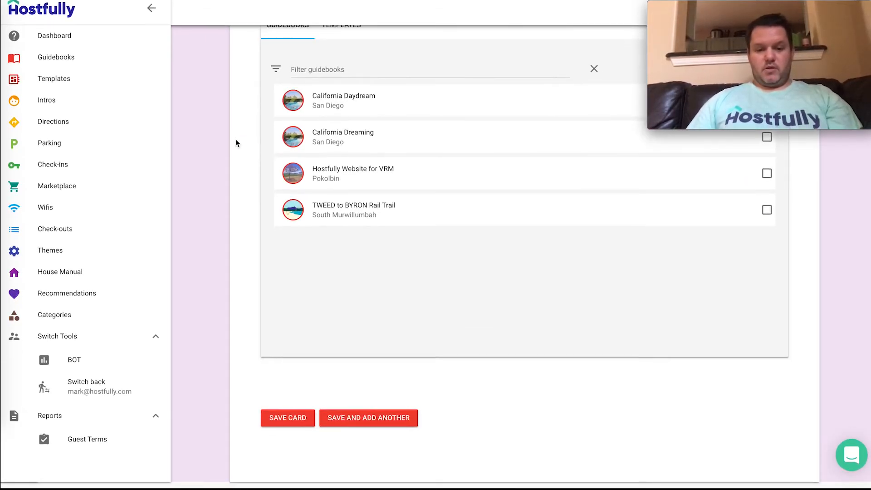
pyautogui.click(282, 425)
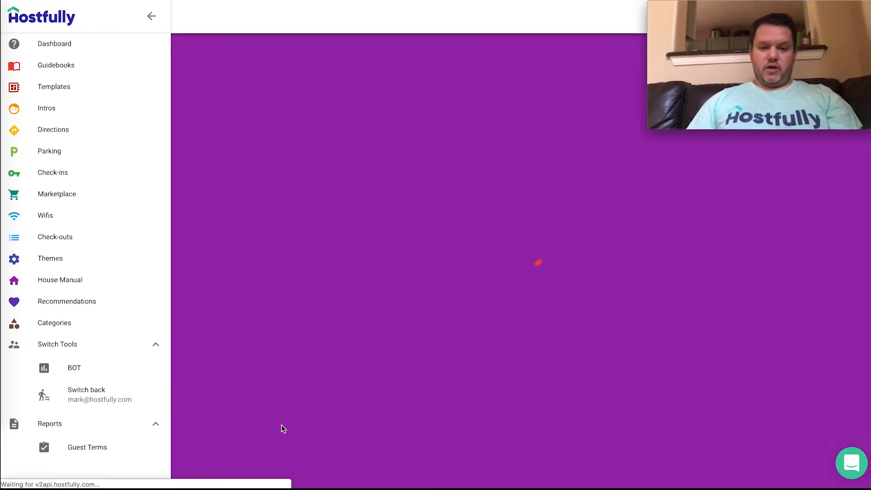
# Examine the new card's category label among the house manual cards and compare it with the recommendation cards' labels.
pyautogui.scroll(-20, 419, 147)
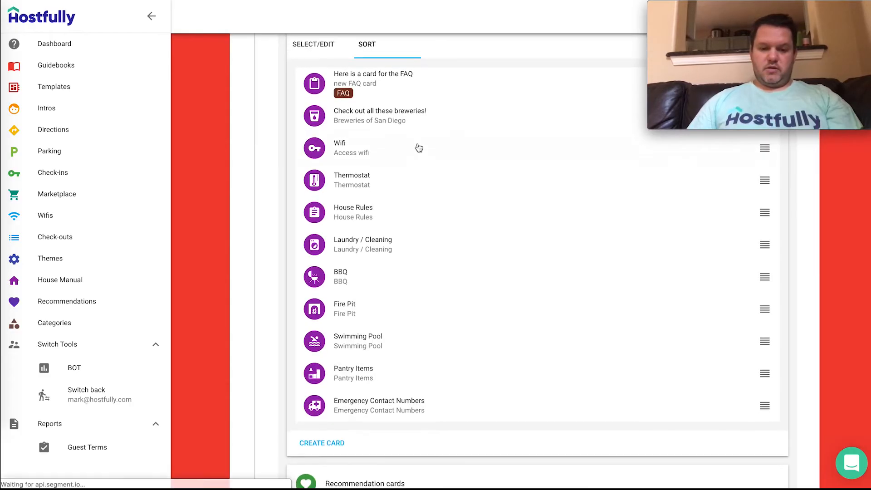
pyautogui.scroll(12, 419, 147)
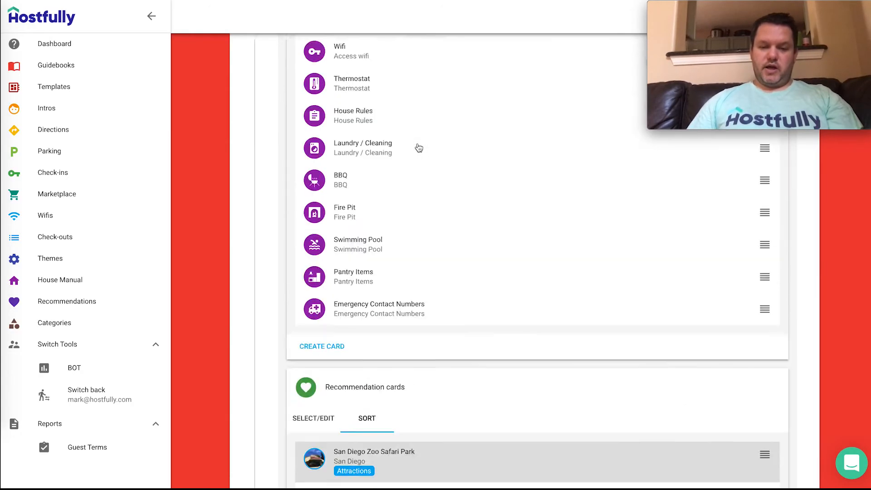
pyautogui.scroll(-2, 417, 136)
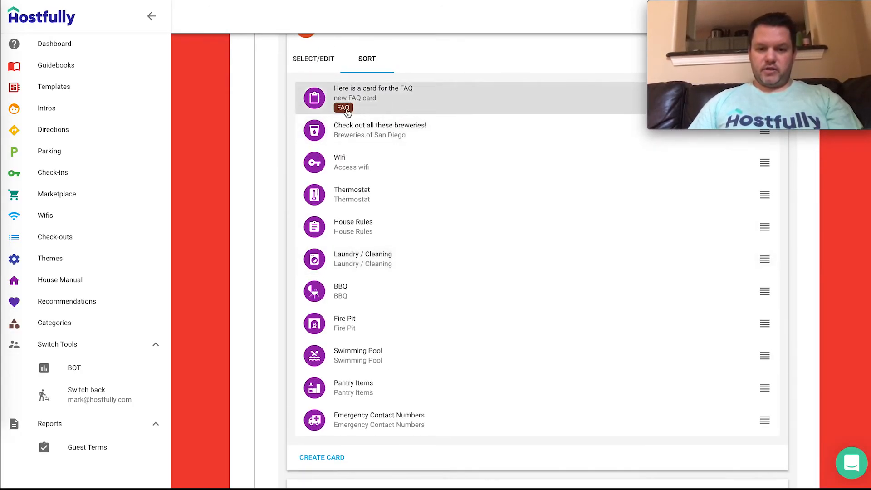
pyautogui.scroll(-10, 439, 134)
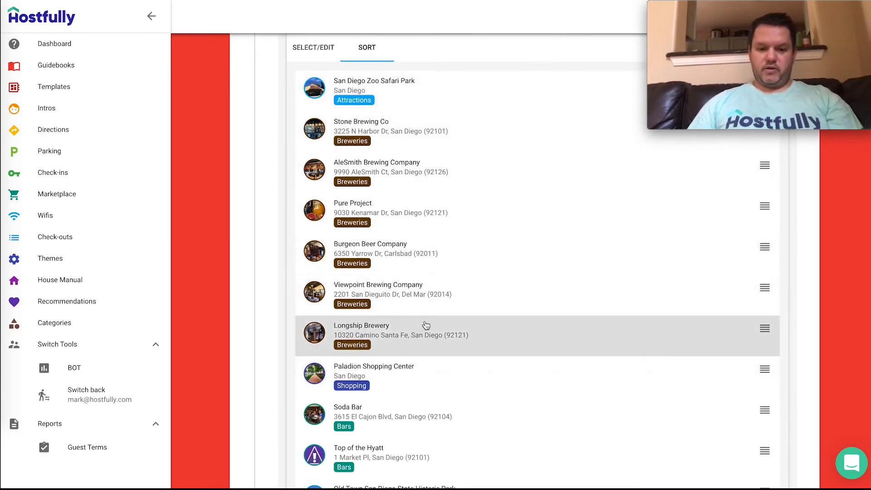
pyautogui.scroll(8, 426, 324)
pyautogui.scroll(3, 427, 323)
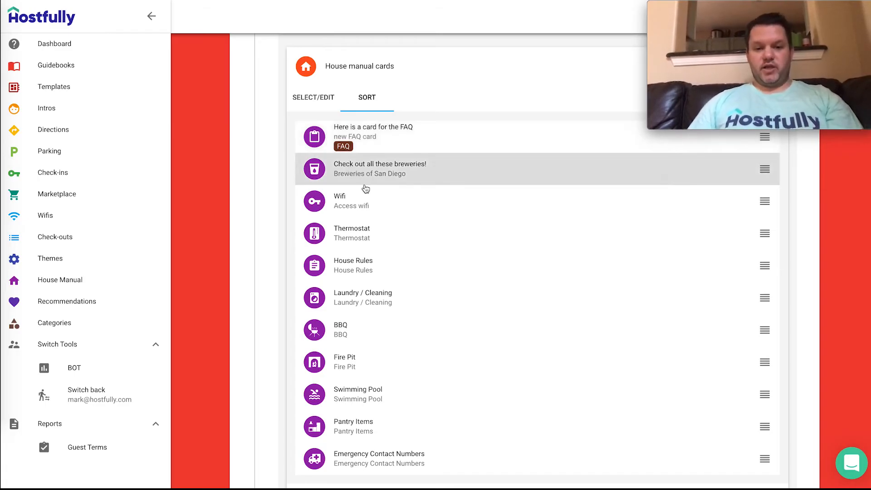
pyautogui.scroll(-1, 408, 187)
pyautogui.scroll(1, 408, 187)
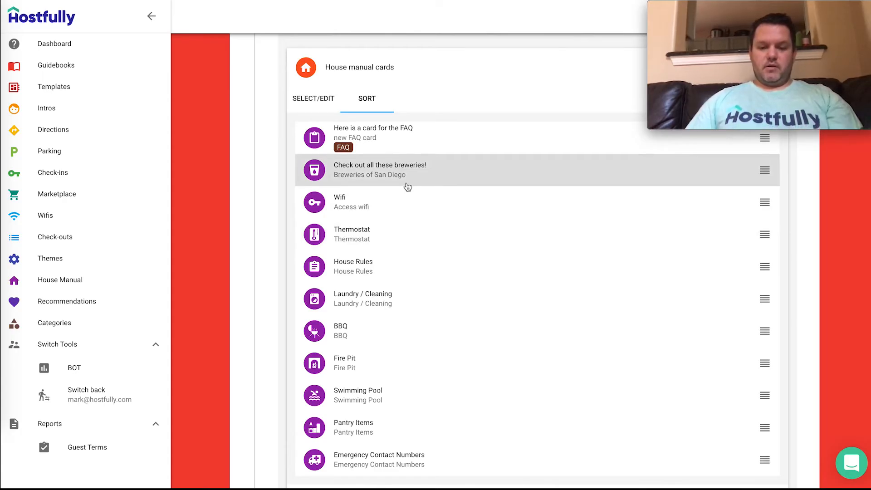
pyautogui.scroll(-1, 407, 187)
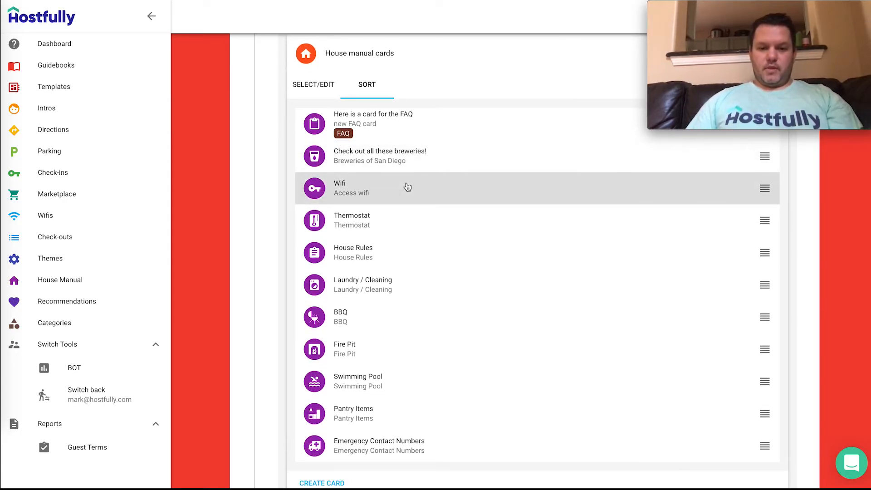
# Check the new FAQ card in the house manual card selection list and return to the sorting view.
pyautogui.click(317, 91)
pyautogui.scroll(-6, 450, 143)
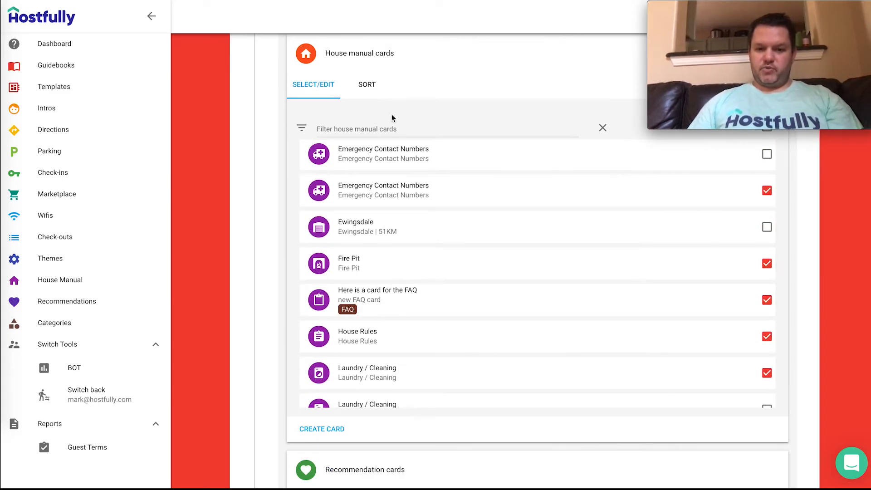
pyautogui.click(366, 88)
# Save the guidebook's information and recommendation cards section.
pyautogui.scroll(-15, 443, 224)
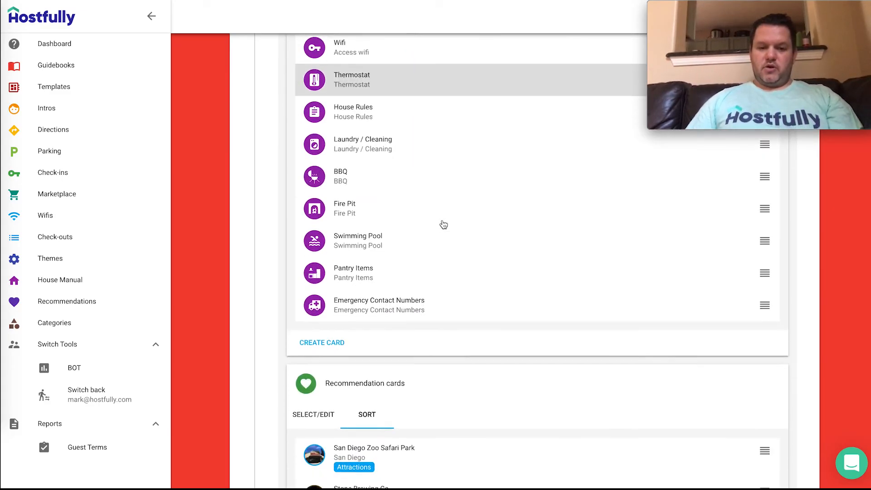
pyautogui.scroll(-13, 444, 223)
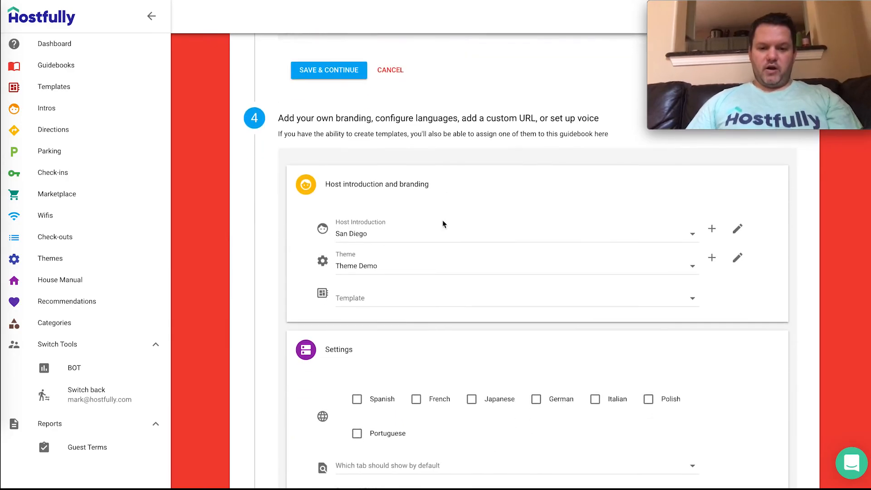
pyautogui.scroll(8, 443, 224)
pyautogui.click(302, 297)
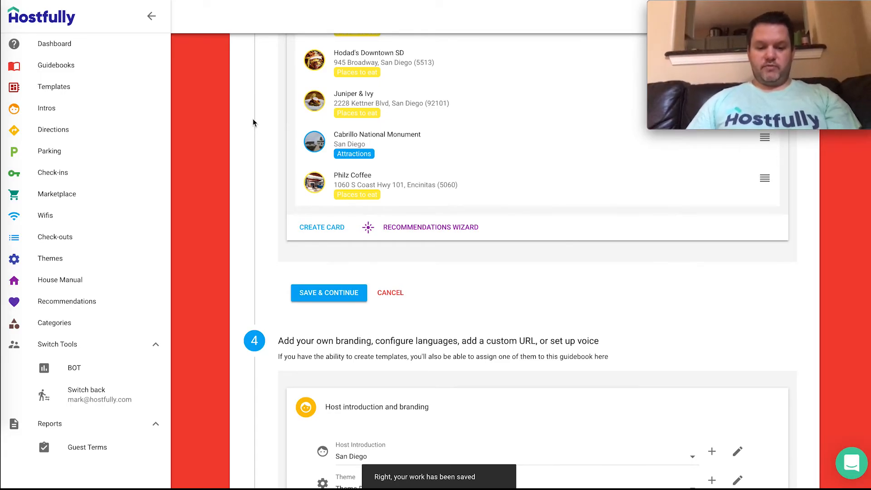
# Switch to the published California Daydream guidebook, reload it and show its FAQ category.
pyautogui.scroll(13, 253, 121)
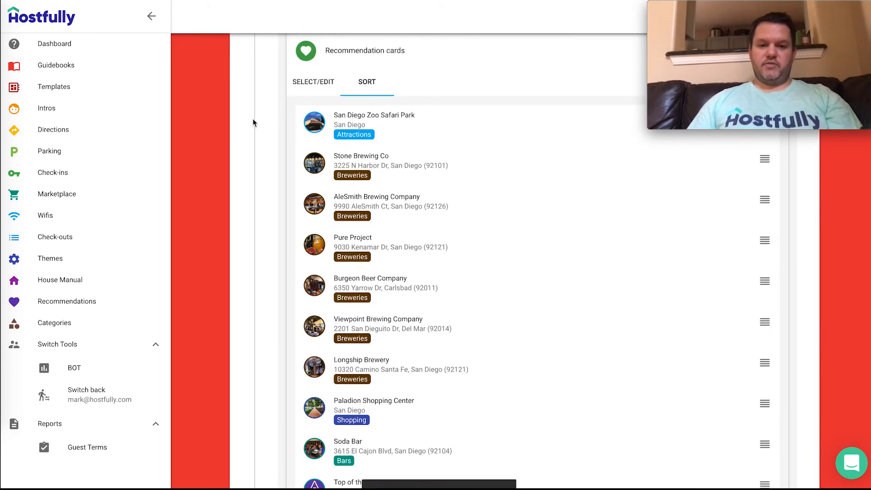
pyautogui.scroll(15, 252, 121)
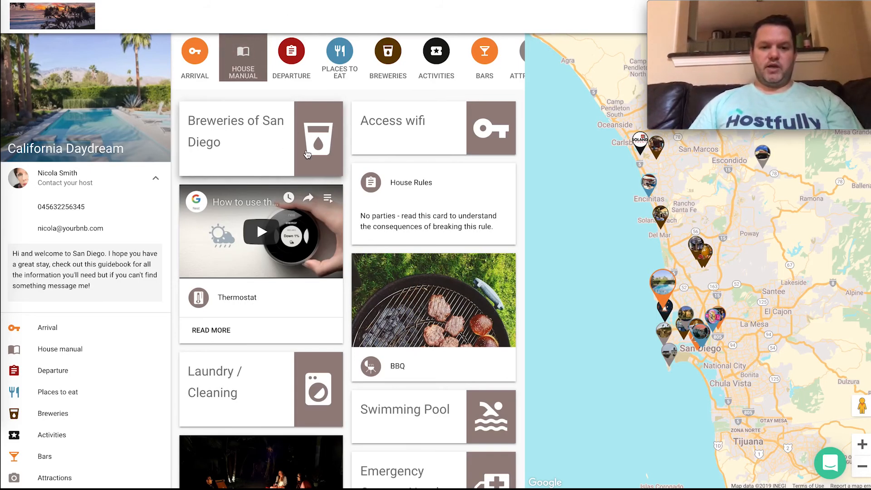
pyautogui.press('super+r')
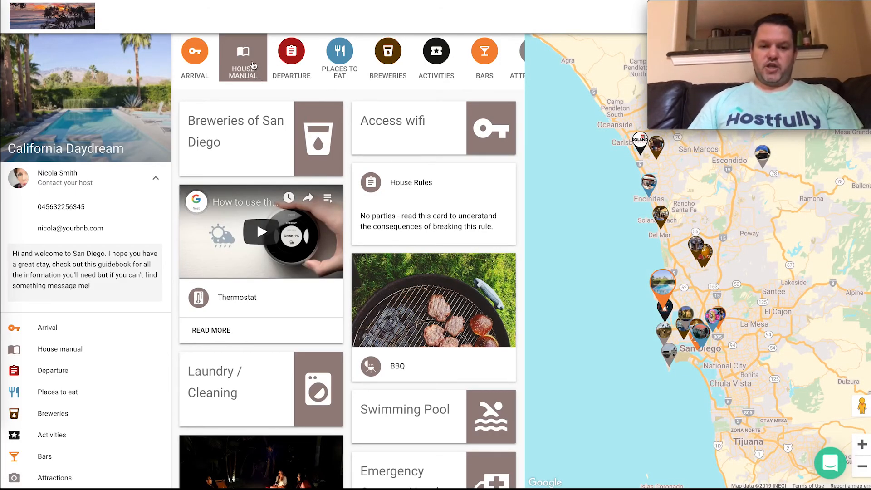
pyautogui.hscroll(5, 253, 65)
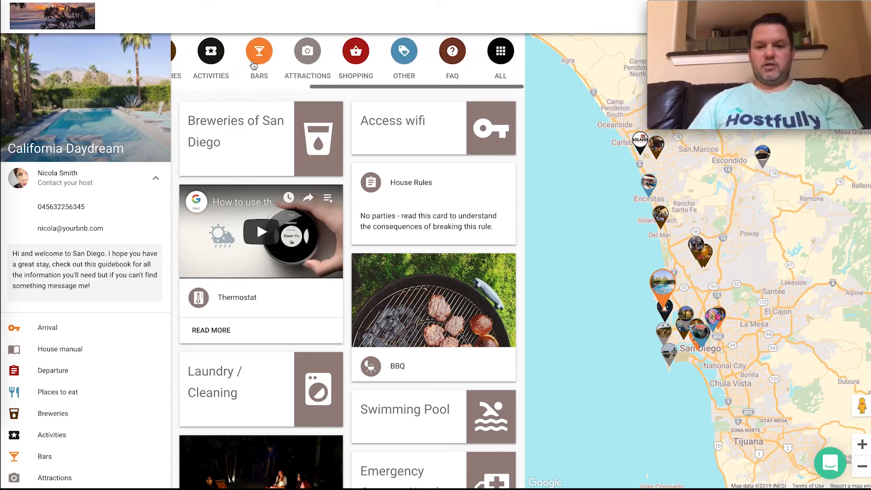
pyautogui.click(453, 55)
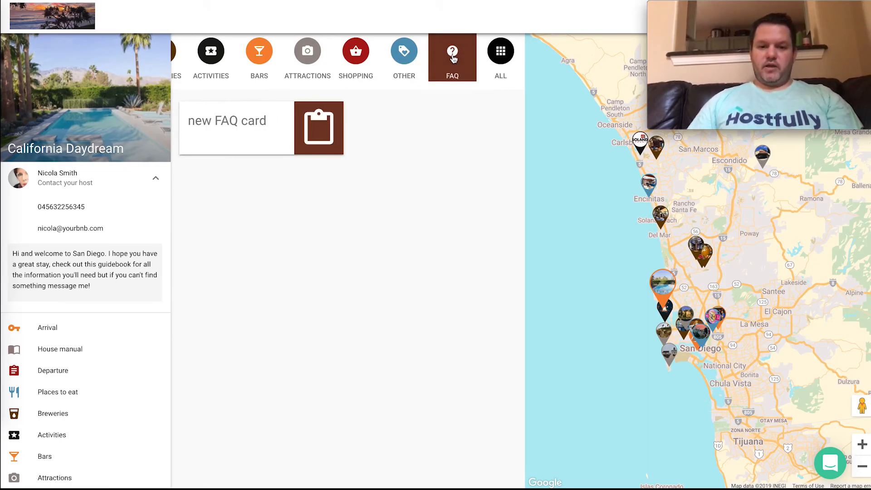
# View the full content of the new FAQ card, moving the webcam window out of the way, and close the card.
pyautogui.click(262, 143)
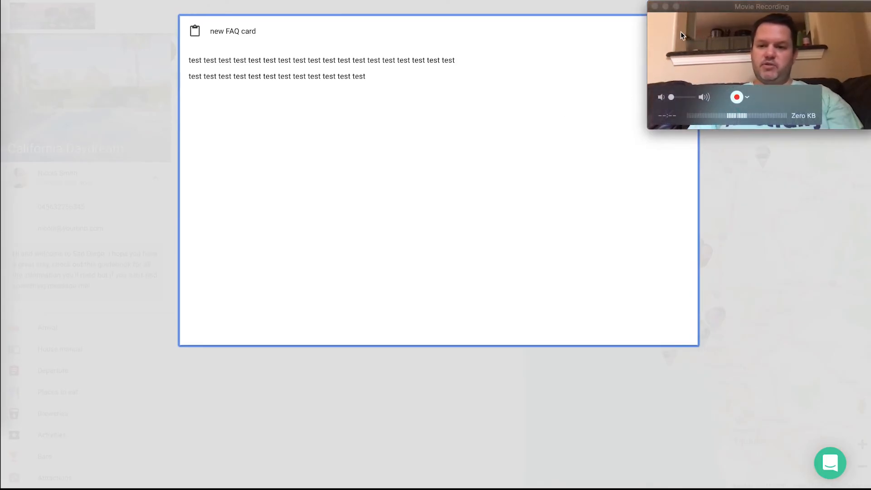
pyautogui.moveTo(708, 6); pyautogui.dragTo(712, 347)
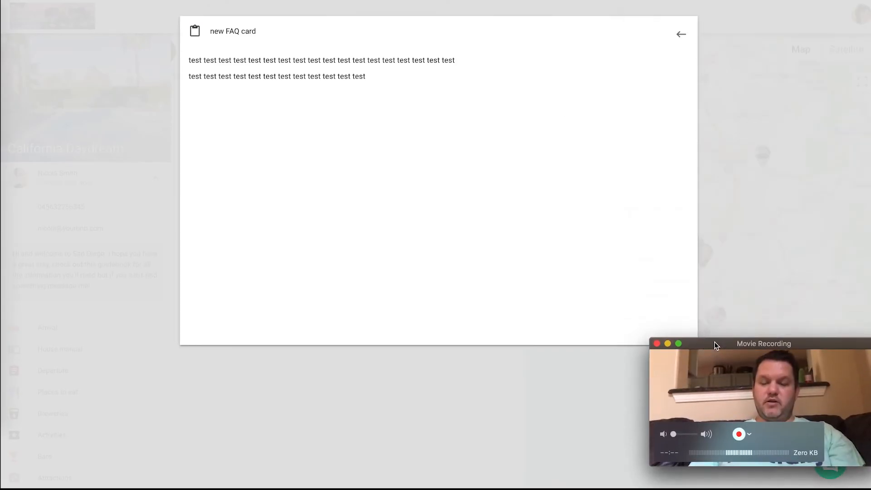
pyautogui.click(678, 35)
pyautogui.click(680, 36)
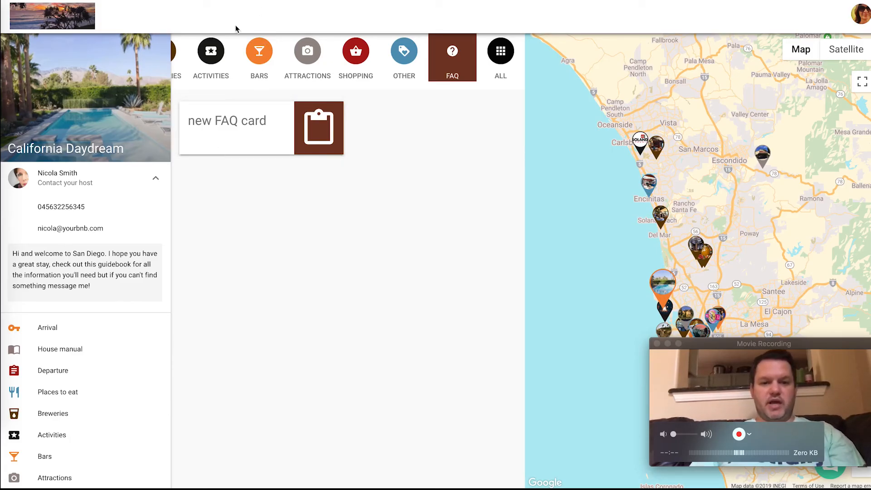
# Show the guidebook's House Manual category and look through its cards.
pyautogui.hscroll(-5, 363, 69)
pyautogui.click(244, 51)
pyautogui.scroll(-10, 434, 449)
pyautogui.scroll(10, 434, 448)
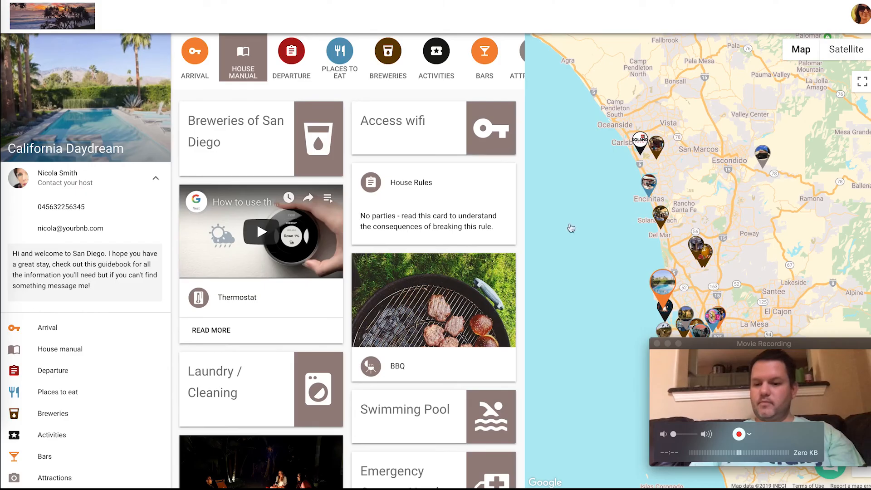
# Examine the guidebook's full row of categories, from Arrival and House Manual through to FAQ and All.
pyautogui.hscroll(5, 313, 63)
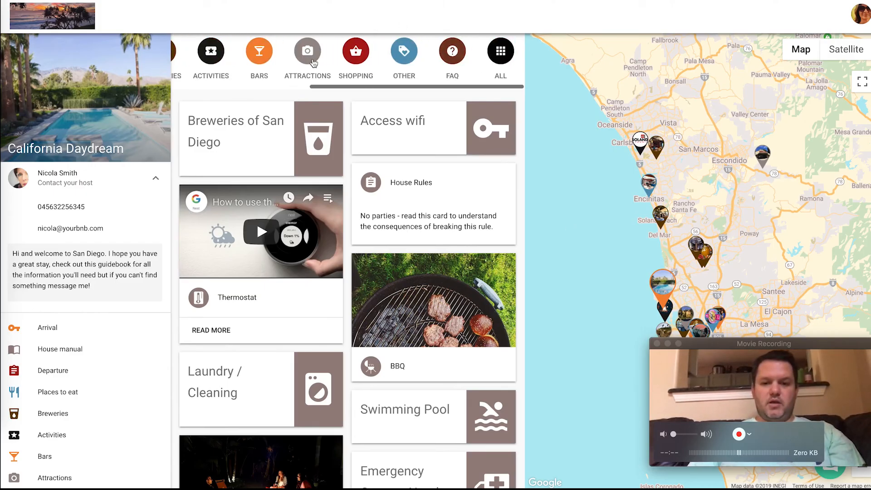
pyautogui.hscroll(-5, 313, 63)
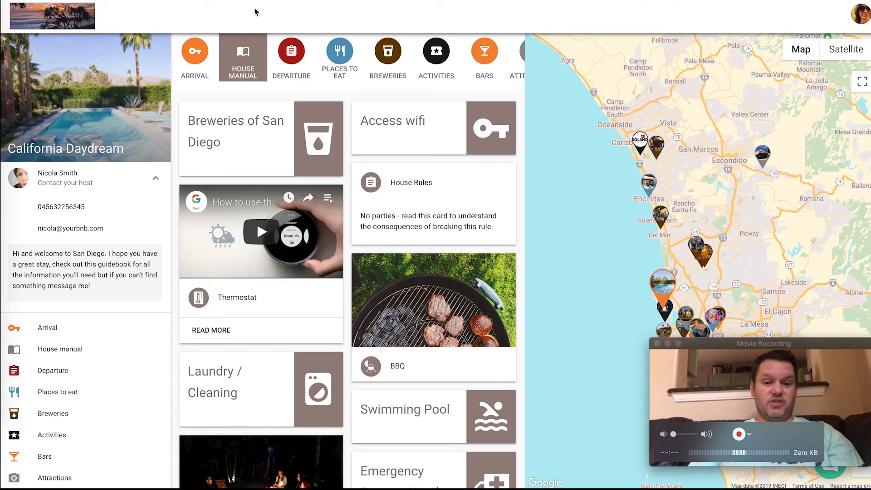
pyautogui.hscroll(5, 295, 61)
pyautogui.hscroll(-4, 295, 61)
pyautogui.hscroll(-1, 295, 62)
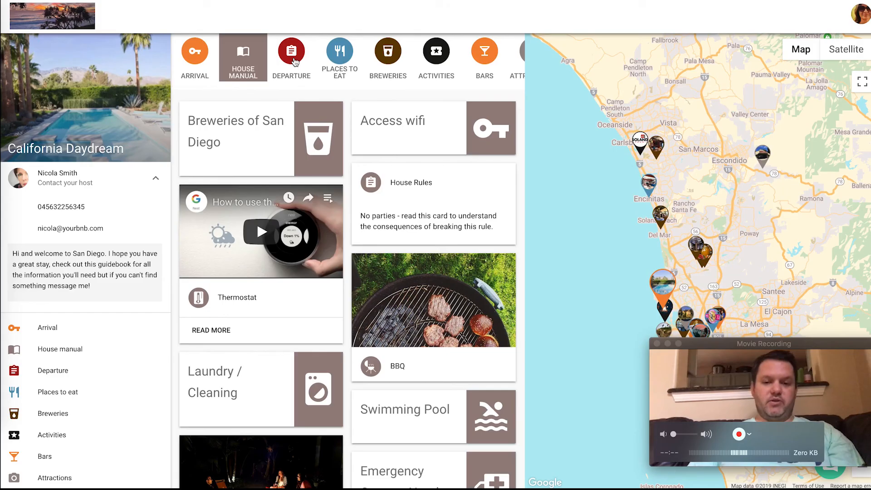
pyautogui.hscroll(2, 295, 62)
pyautogui.hscroll(4, 295, 62)
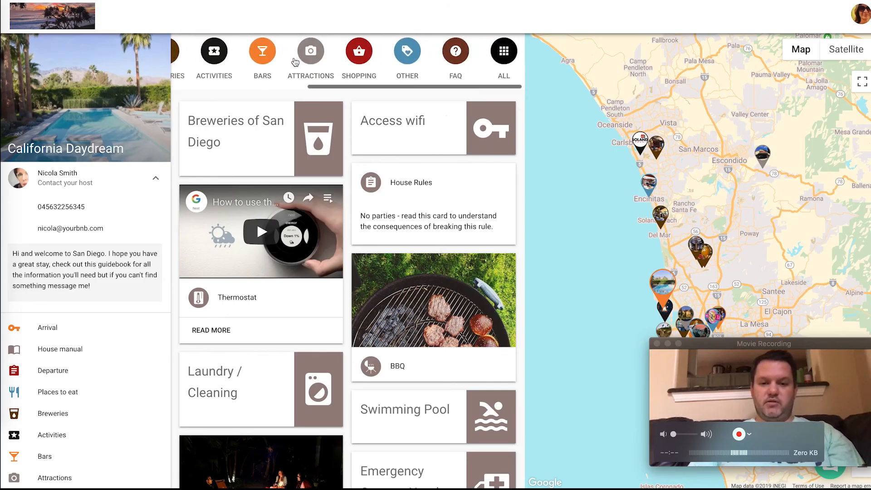
pyautogui.hscroll(-5, 295, 62)
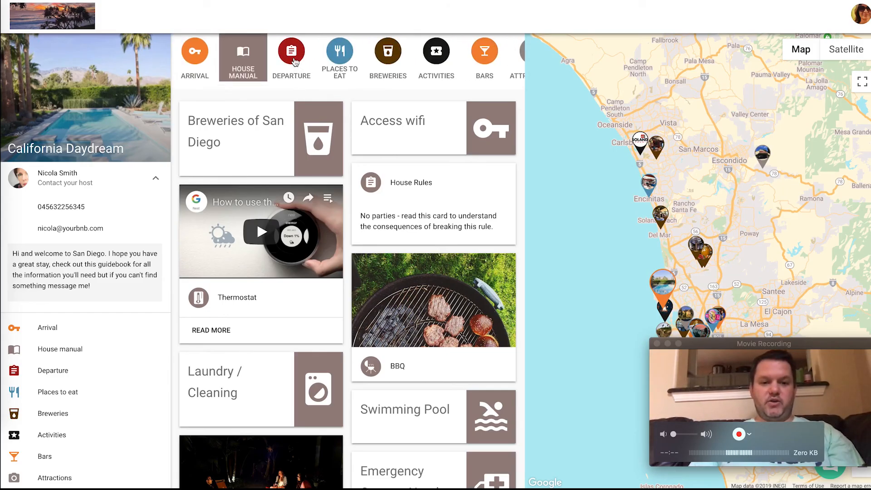